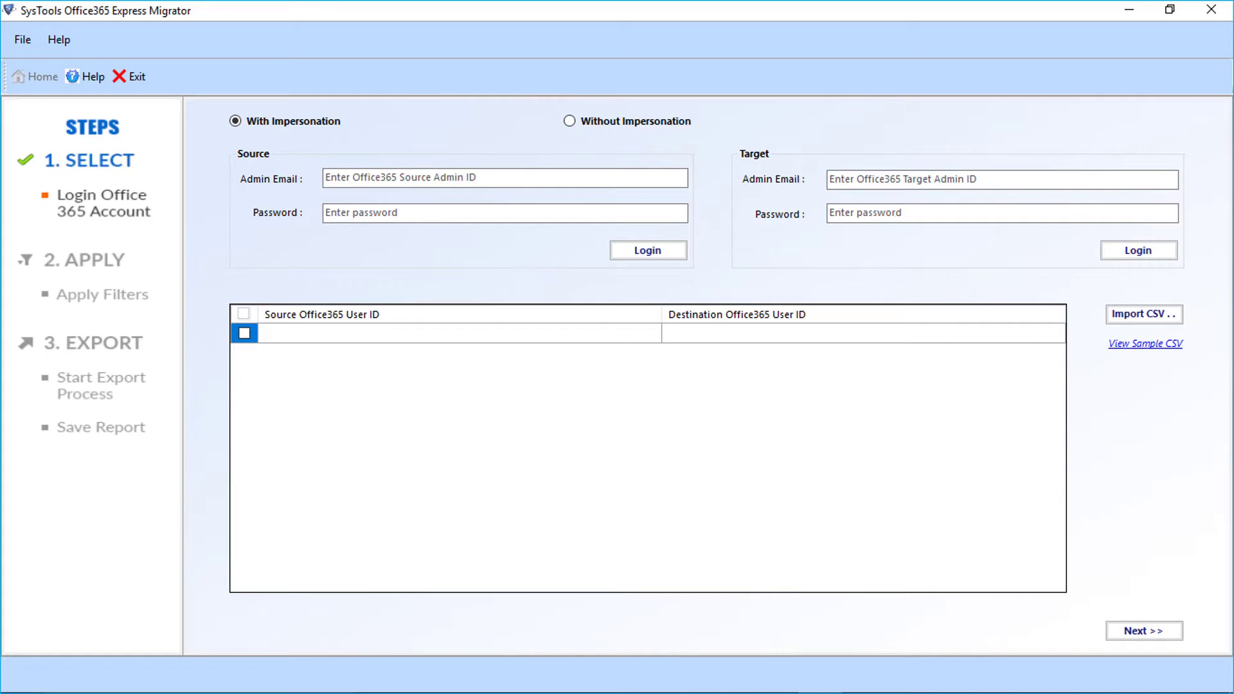
# Keep the with-impersonation migration mode, then sign in with the source admin e-mail and password.
pyautogui.click(569, 121)
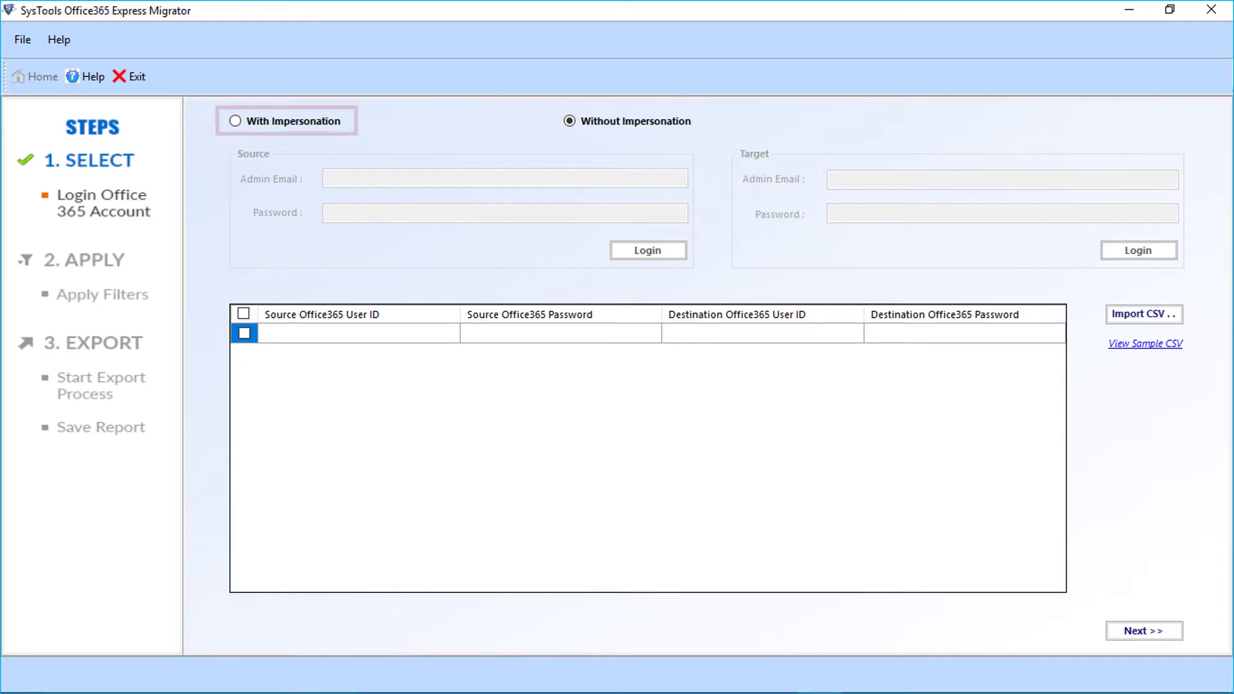
pyautogui.click(235, 120)
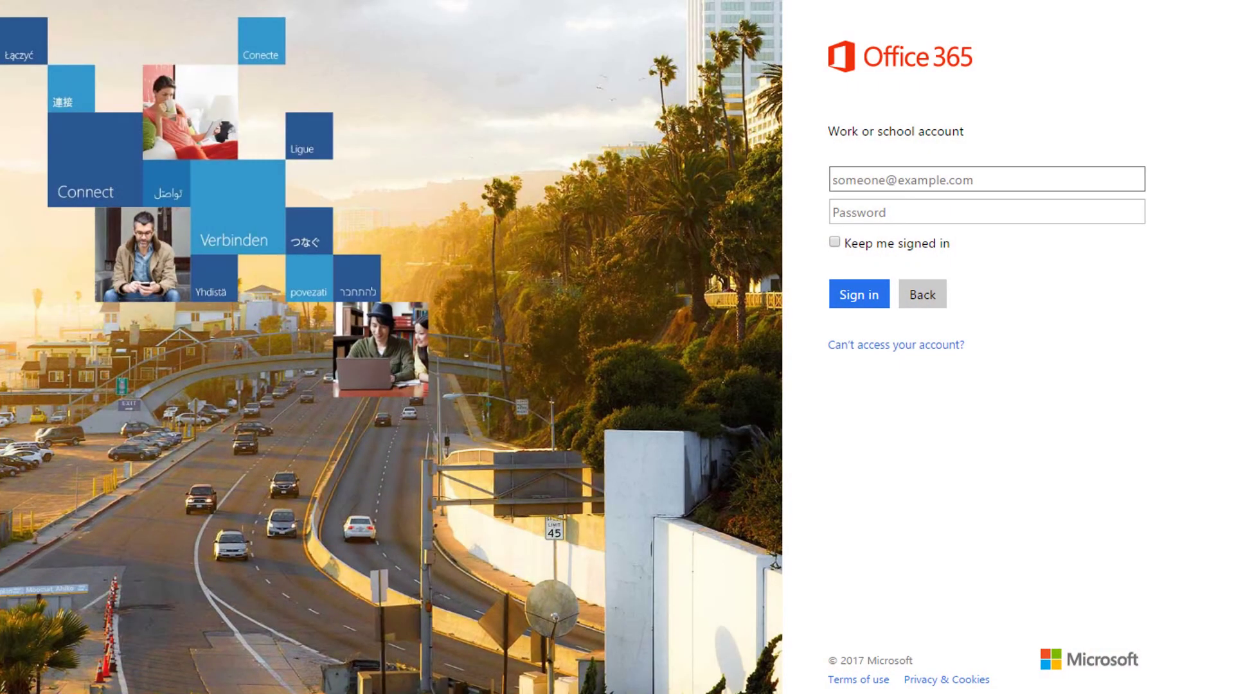
pyautogui.click(986, 212)
pyautogui.hotkey('ctrl', 'v')
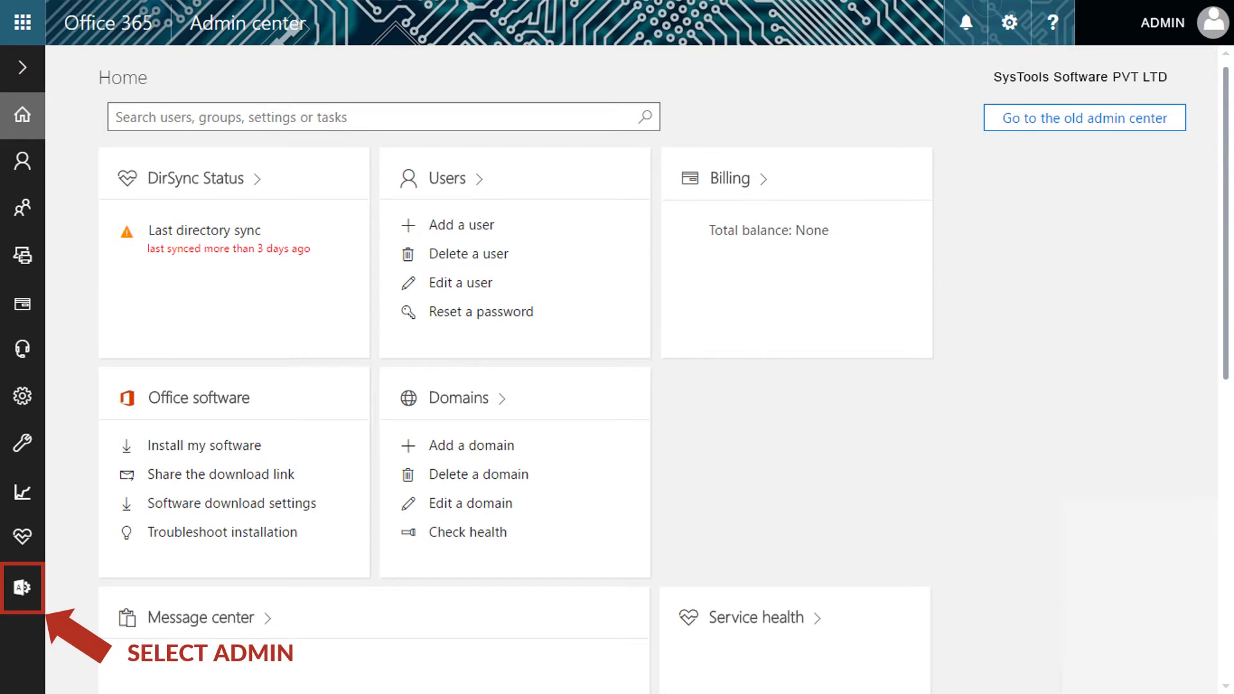
# From the Exchange admin center's admin roles list, open the Discovery Management role group for editing.
pyautogui.click(21, 586)
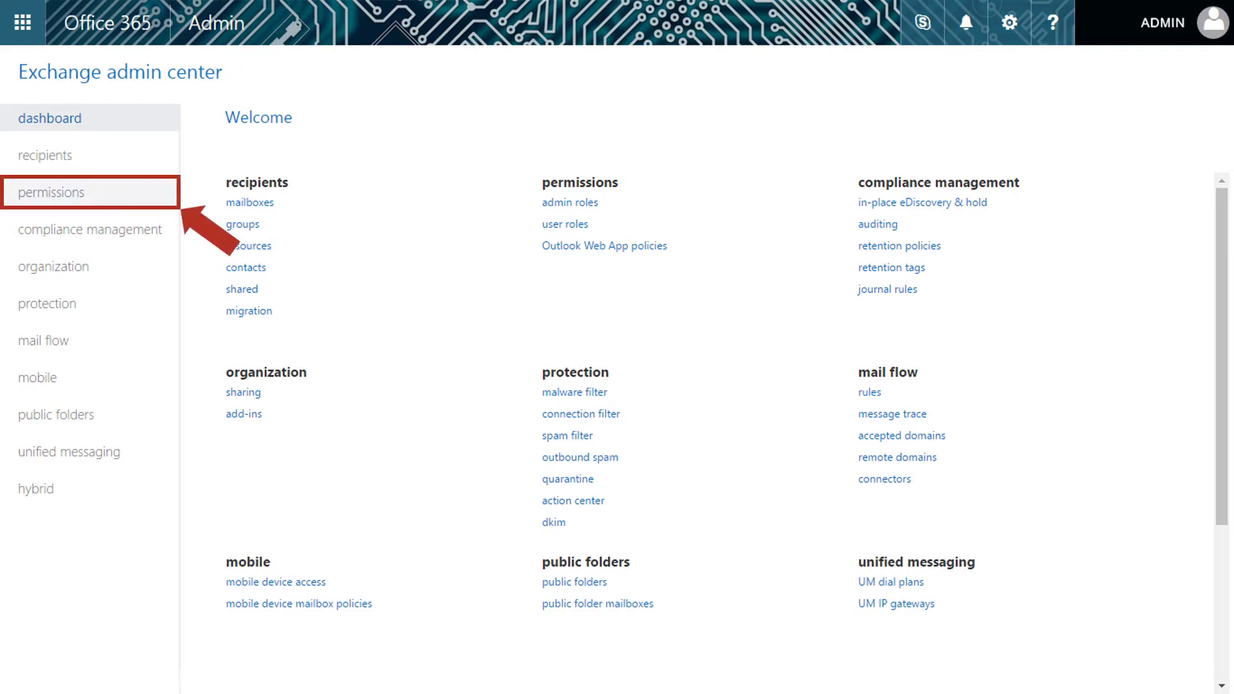
pyautogui.click(52, 192)
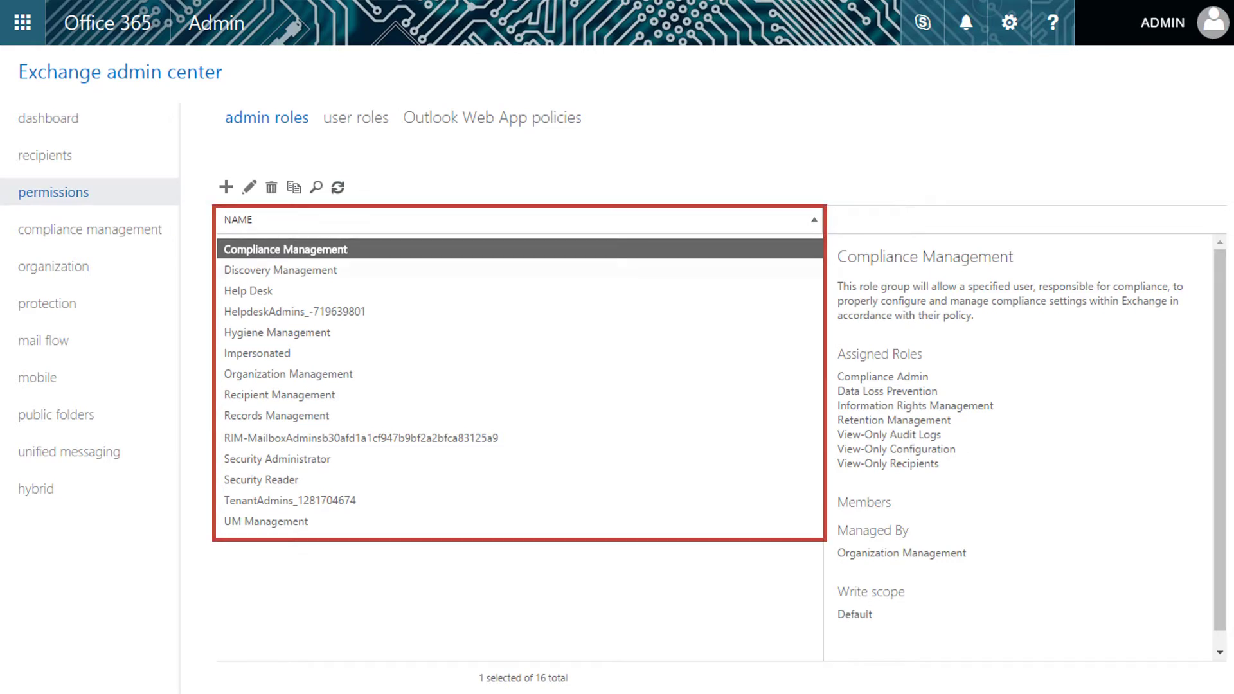
pyautogui.click(281, 270)
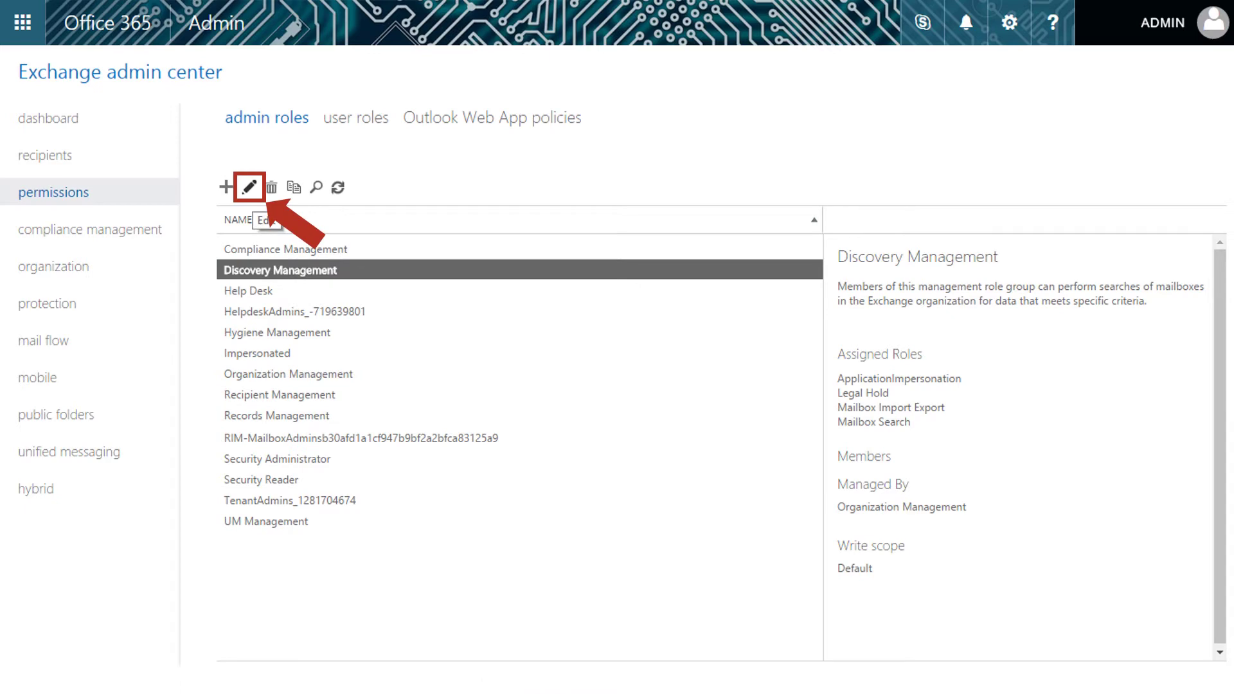
pyautogui.click(249, 187)
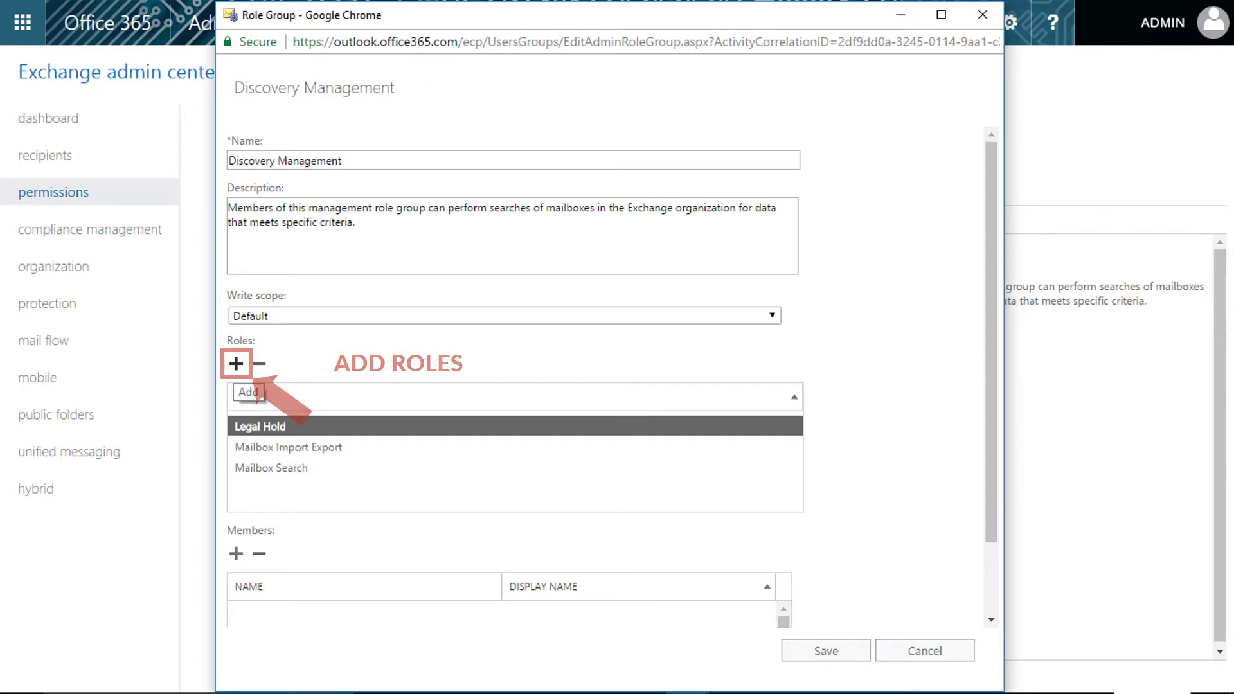
# Add the ApplicationImpersonation role to the Discovery Management role group.
pyautogui.click(236, 364)
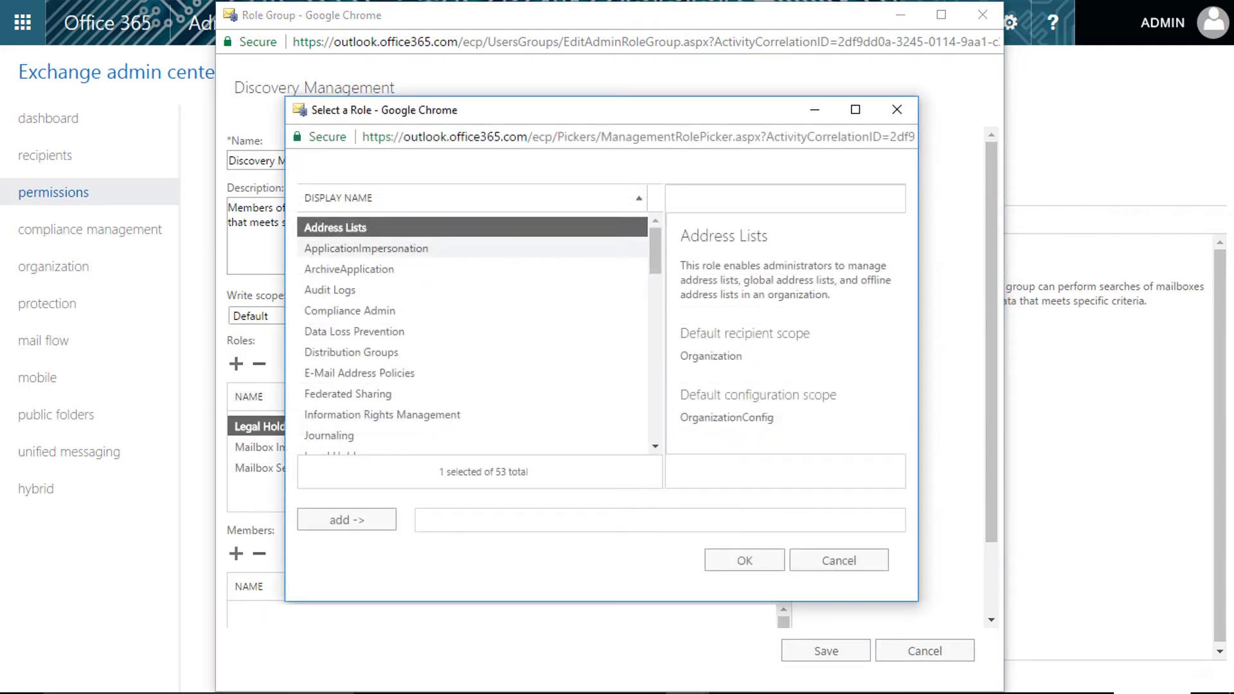
pyautogui.click(366, 248)
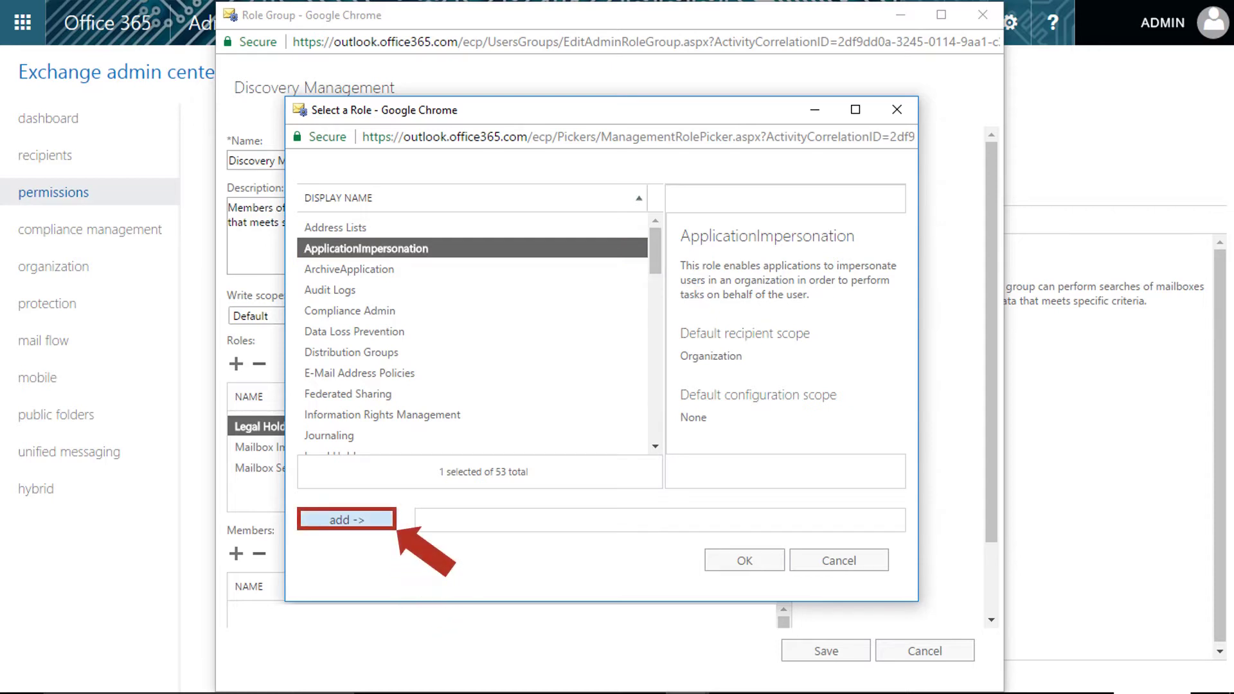
pyautogui.click(346, 519)
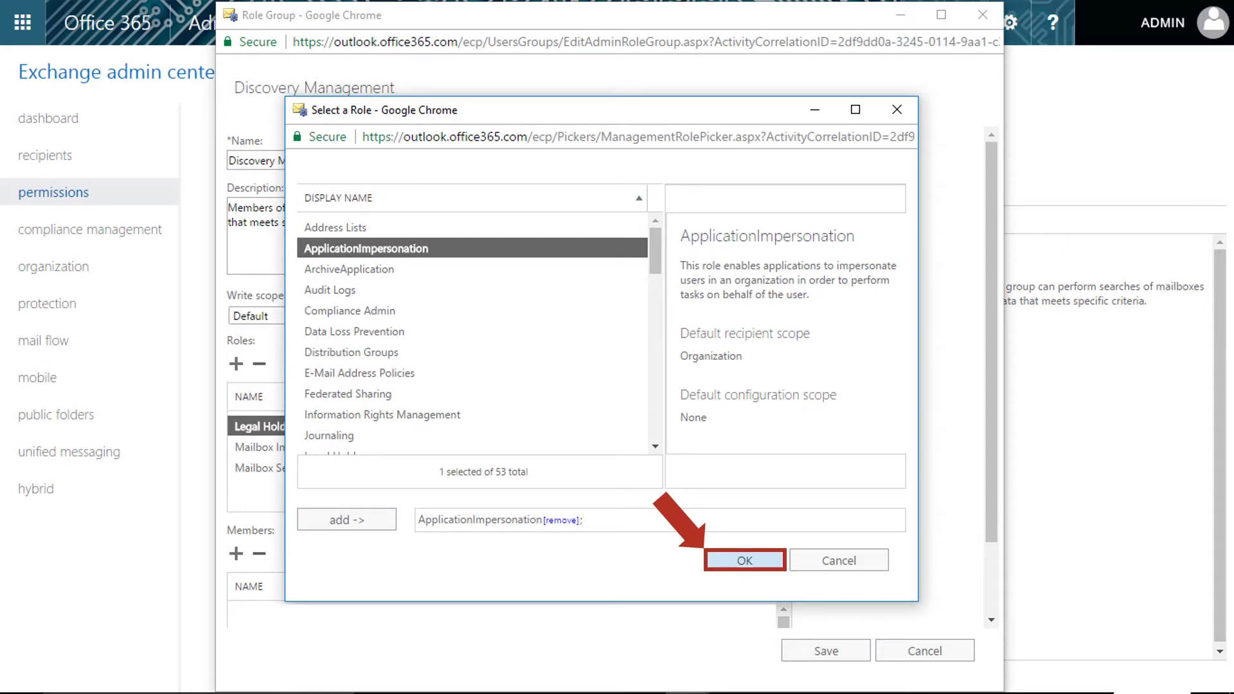
pyautogui.click(744, 560)
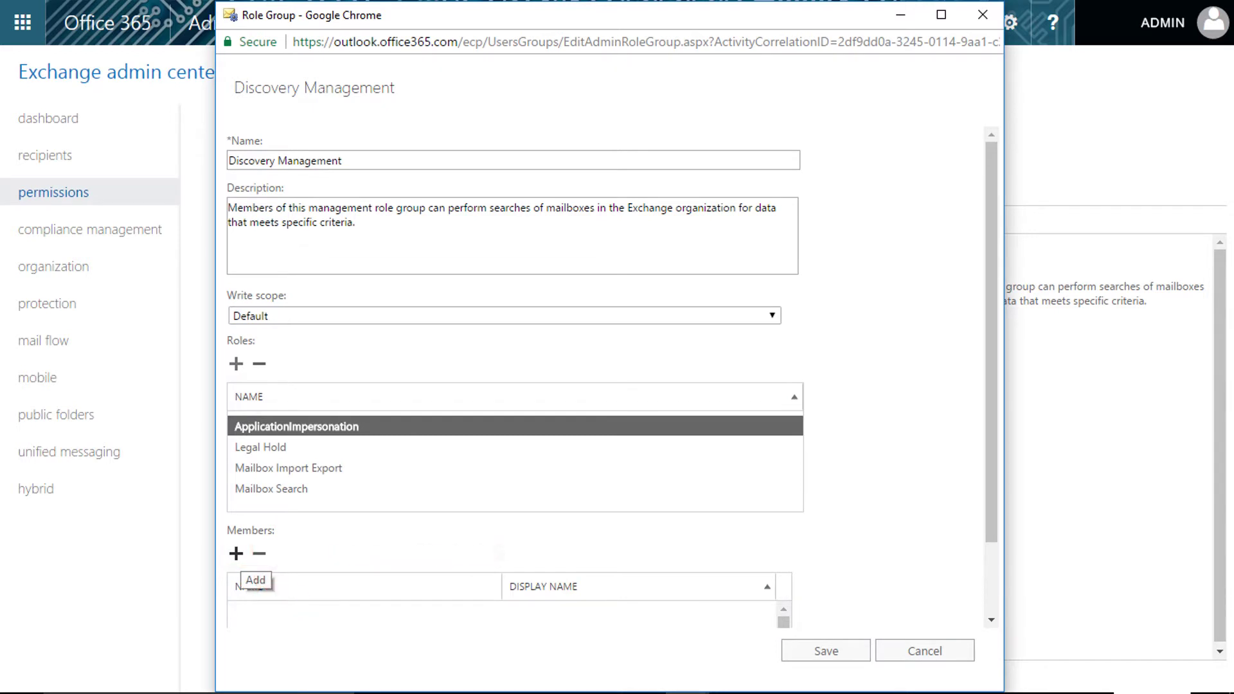
# Add the admin account as a member and save the role group.
pyautogui.click(236, 553)
pyautogui.click(318, 333)
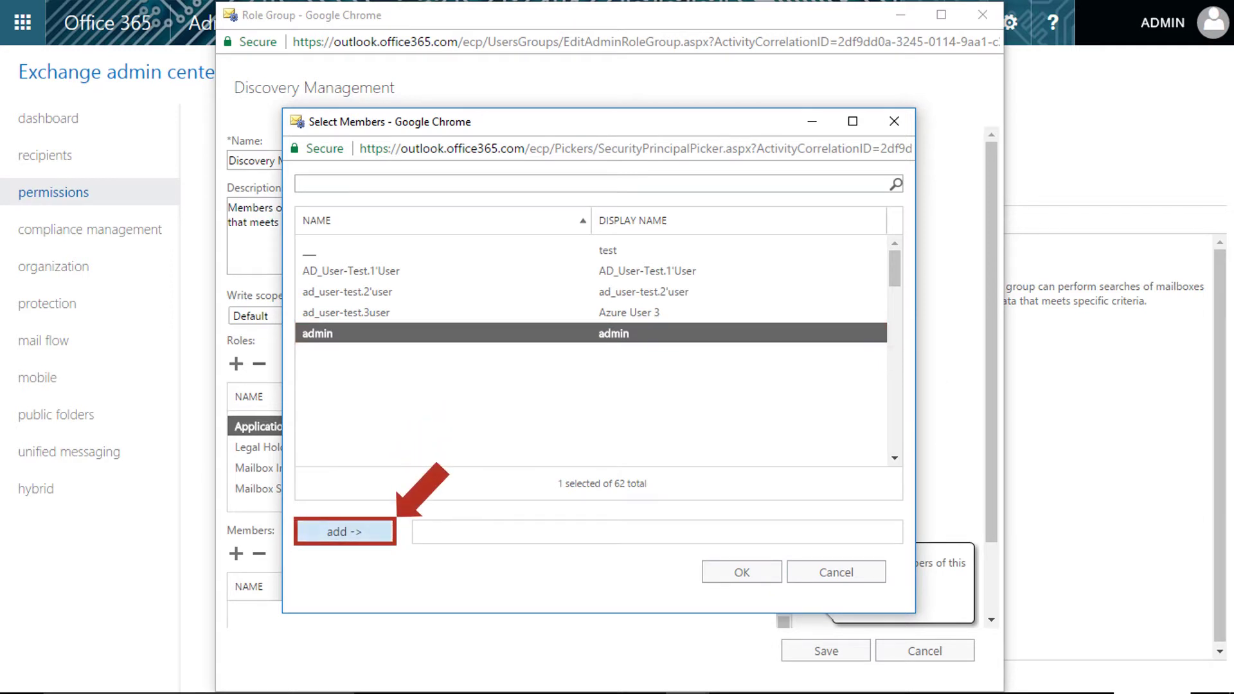
pyautogui.click(343, 532)
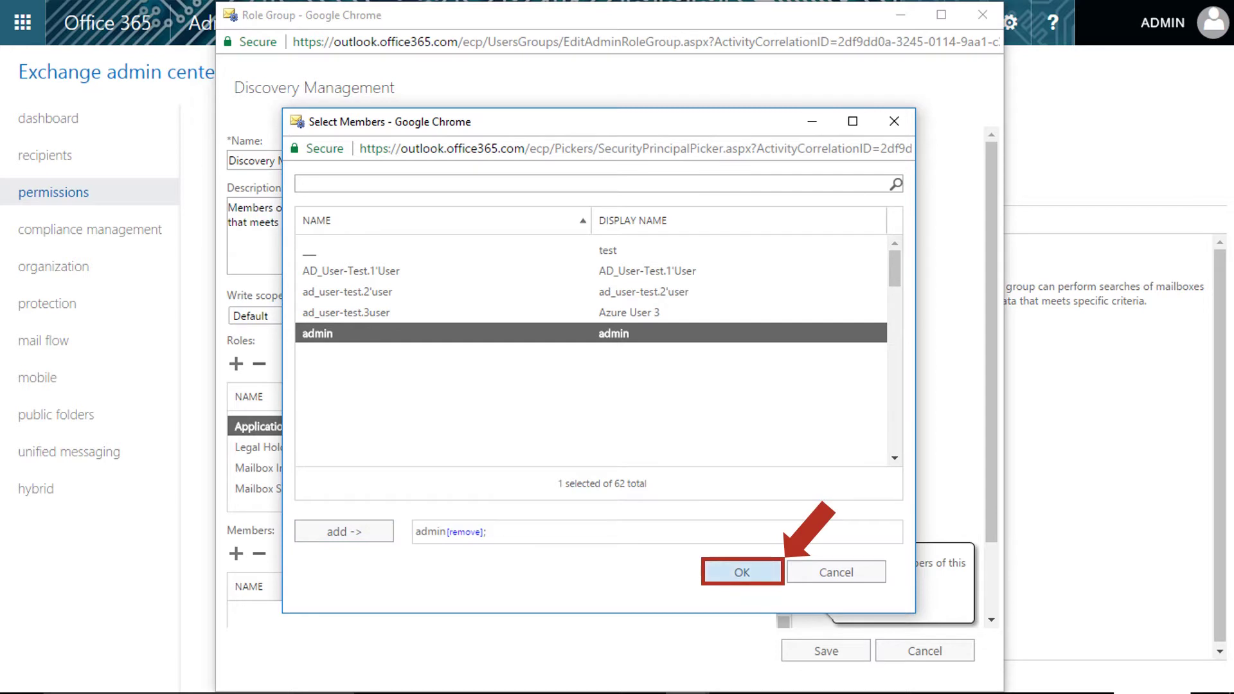
pyautogui.click(741, 572)
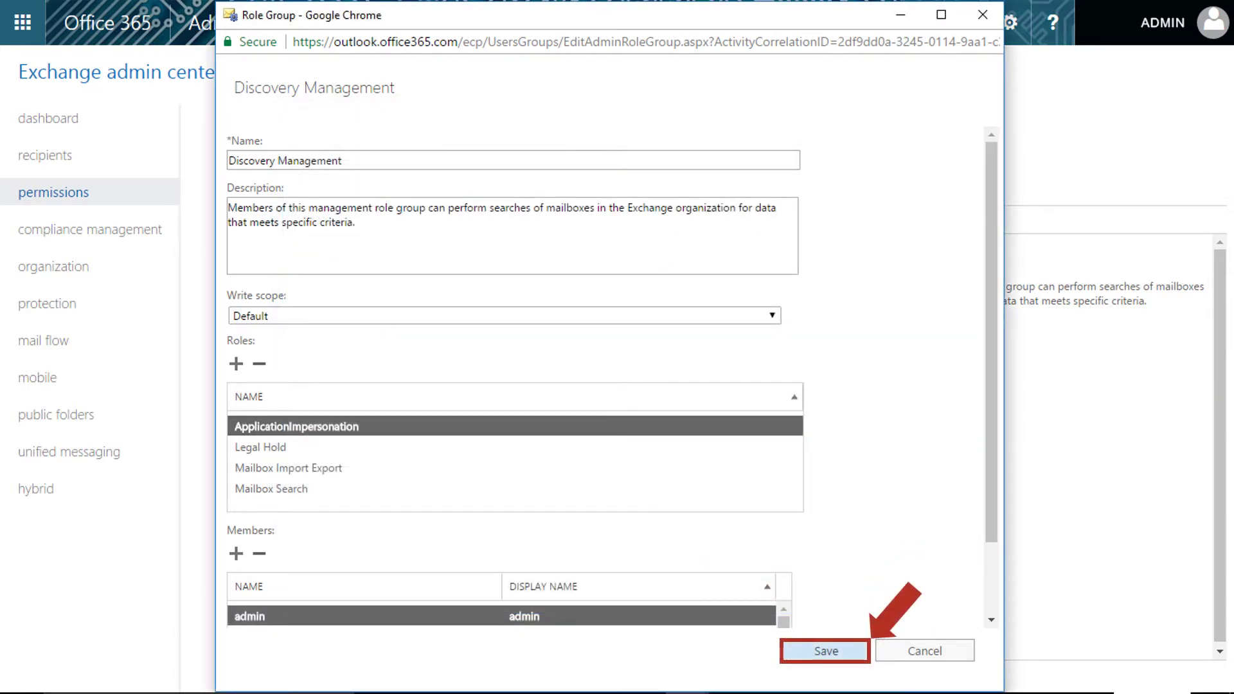
pyautogui.click(826, 651)
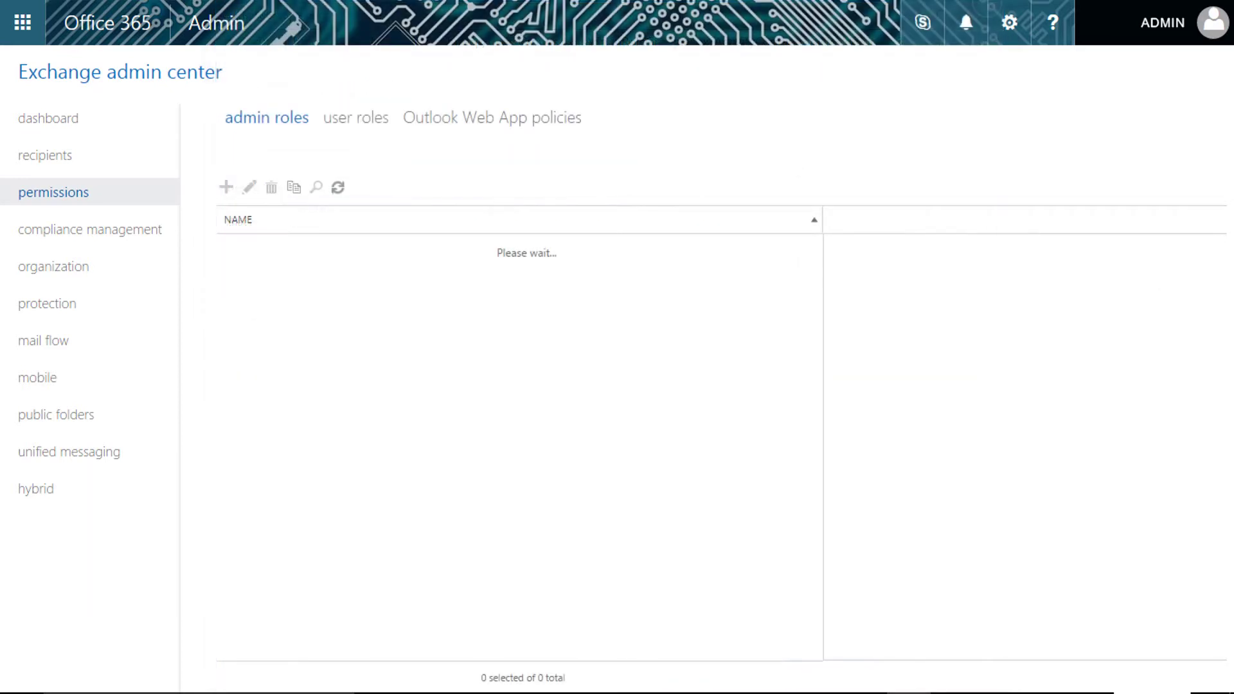
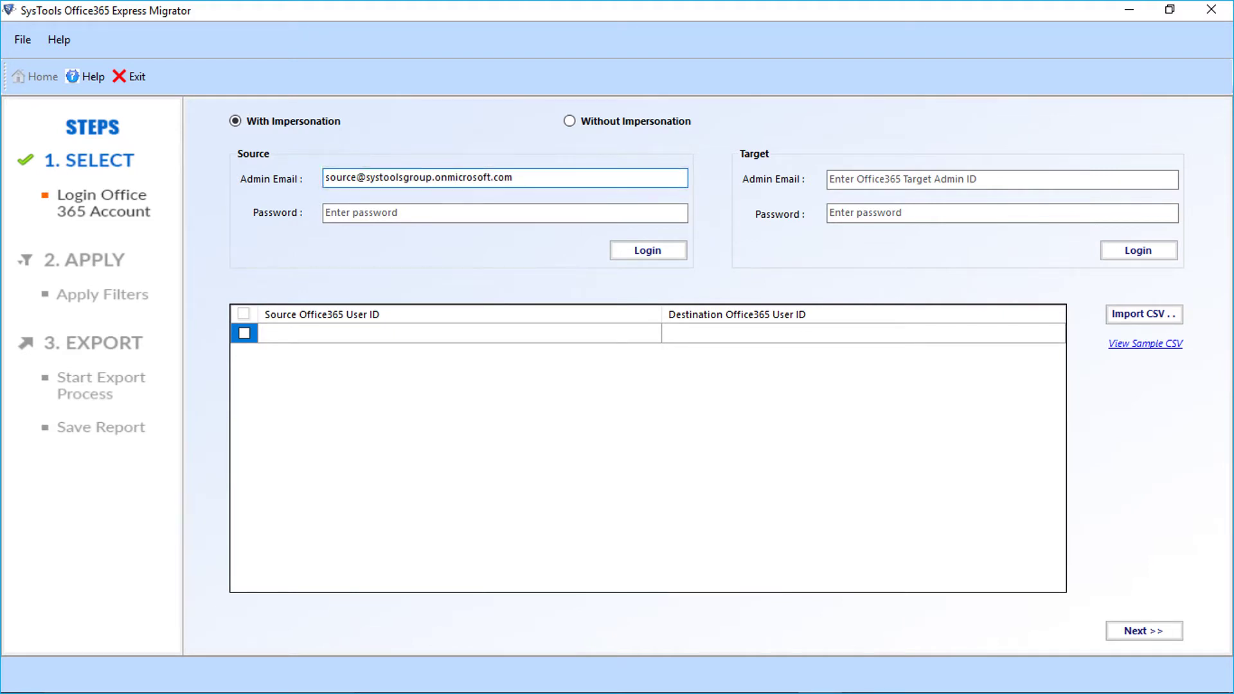
# Log in to the source Office 365 account with the admin e-mail and password, using impersonation.
pyautogui.write('************')
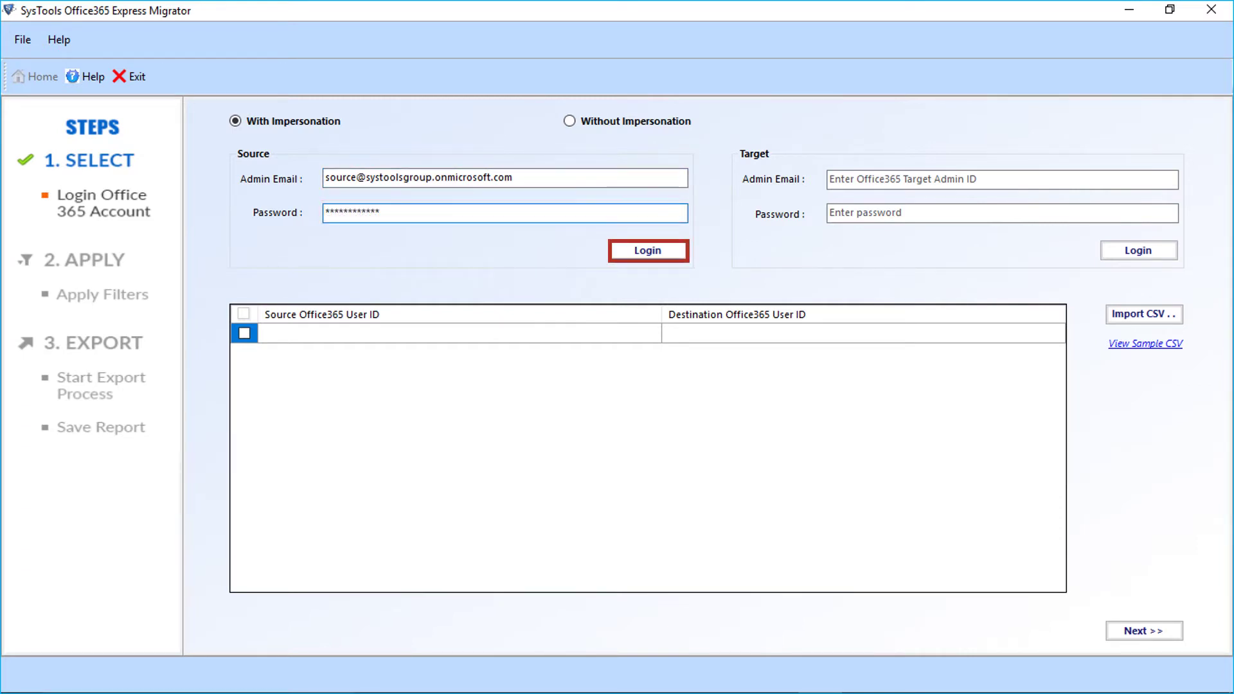
pyautogui.press('Return')
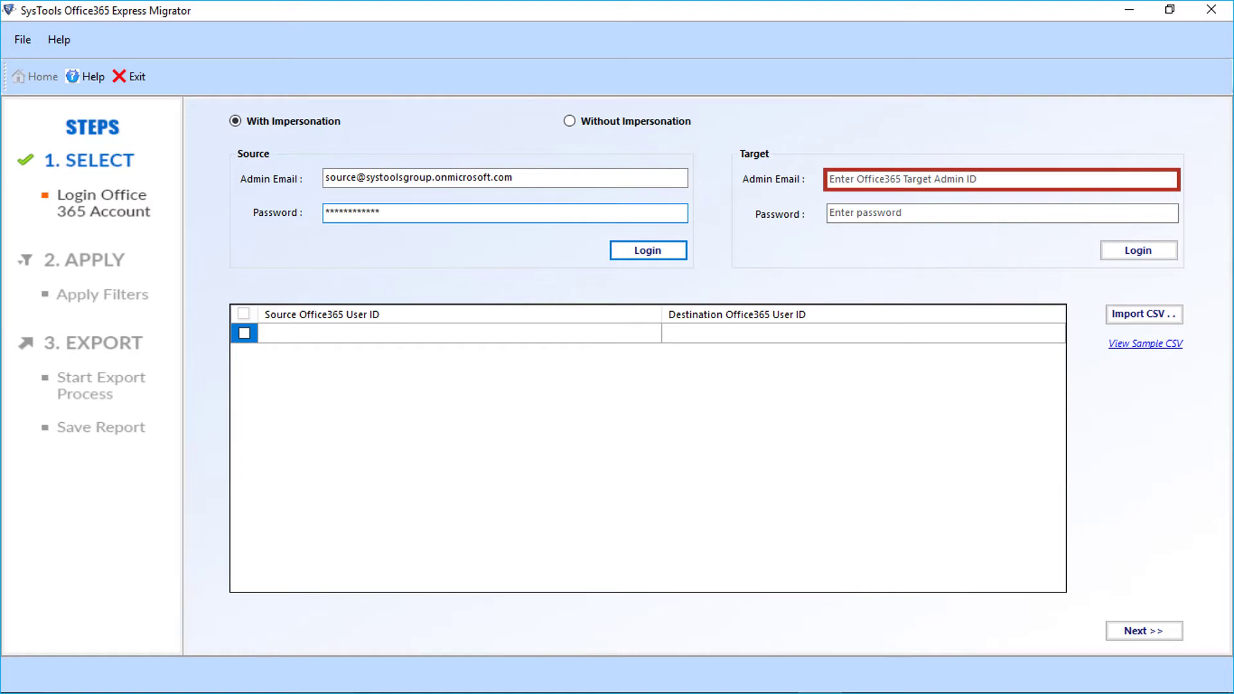
# Enter the target admin e-mail and password and log in to the target account.
pyautogui.click(1000, 179)
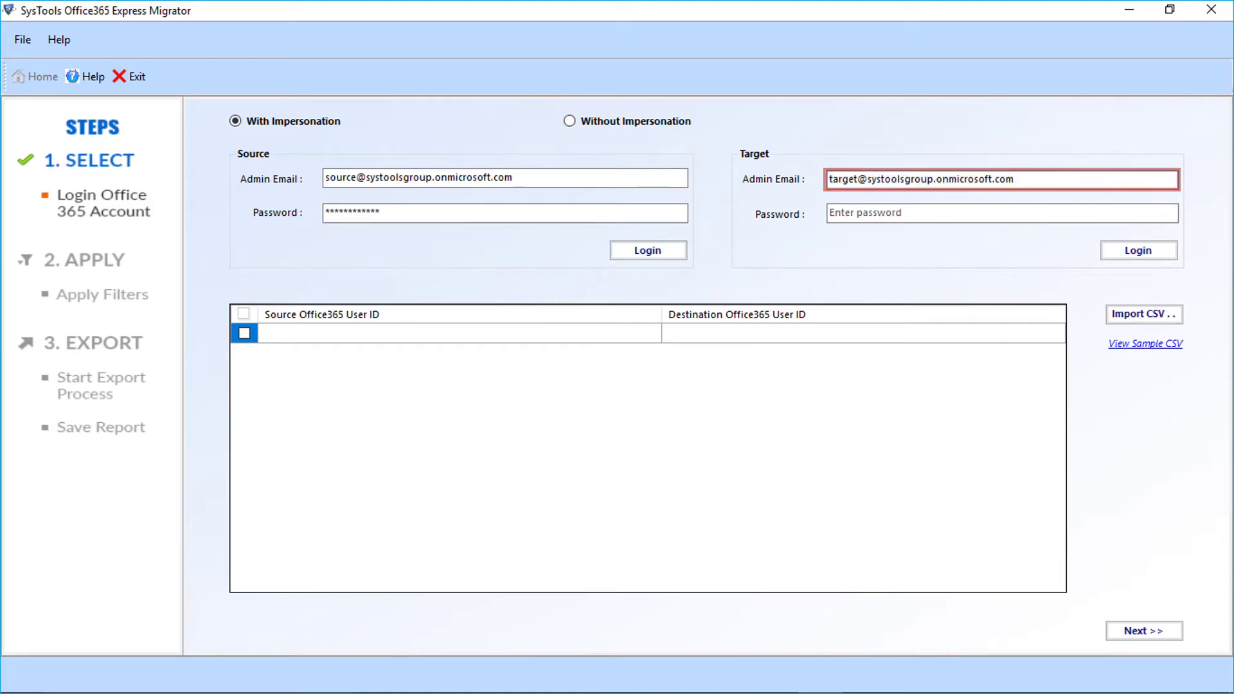
pyautogui.press('Tab')
pyautogui.write('********')
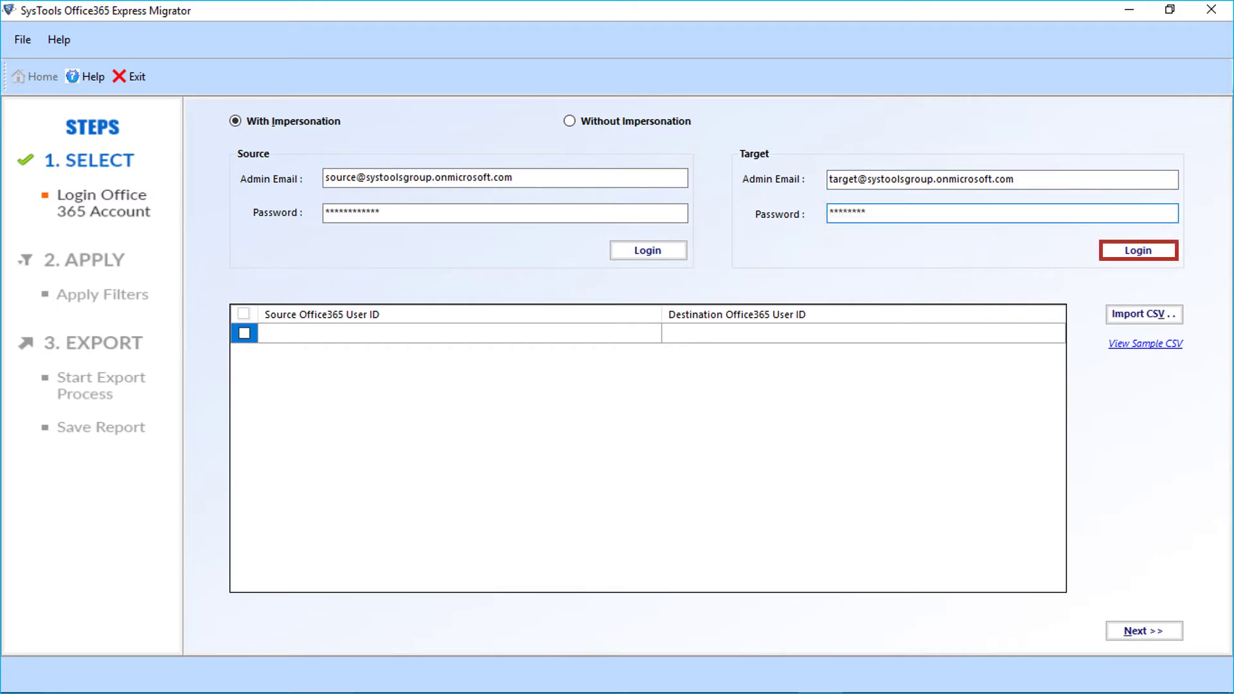
pyautogui.press('Return')
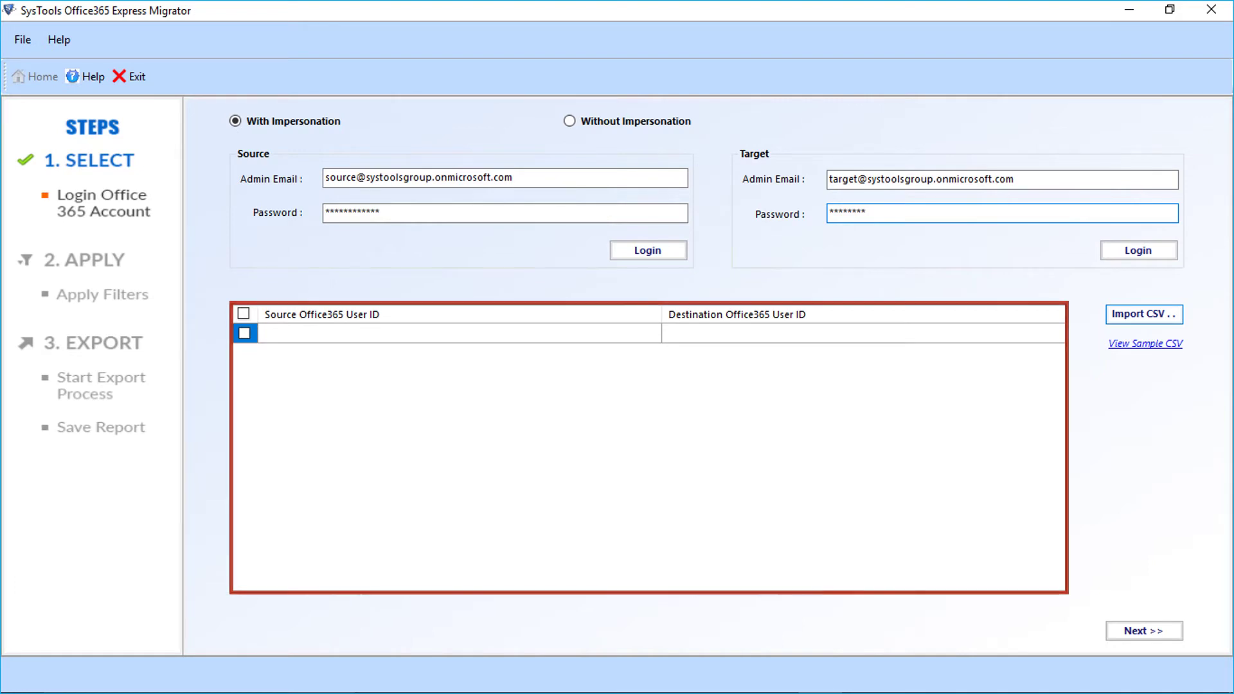
# Select the first source/destination user pair in the grid for migration.
pyautogui.click(244, 333)
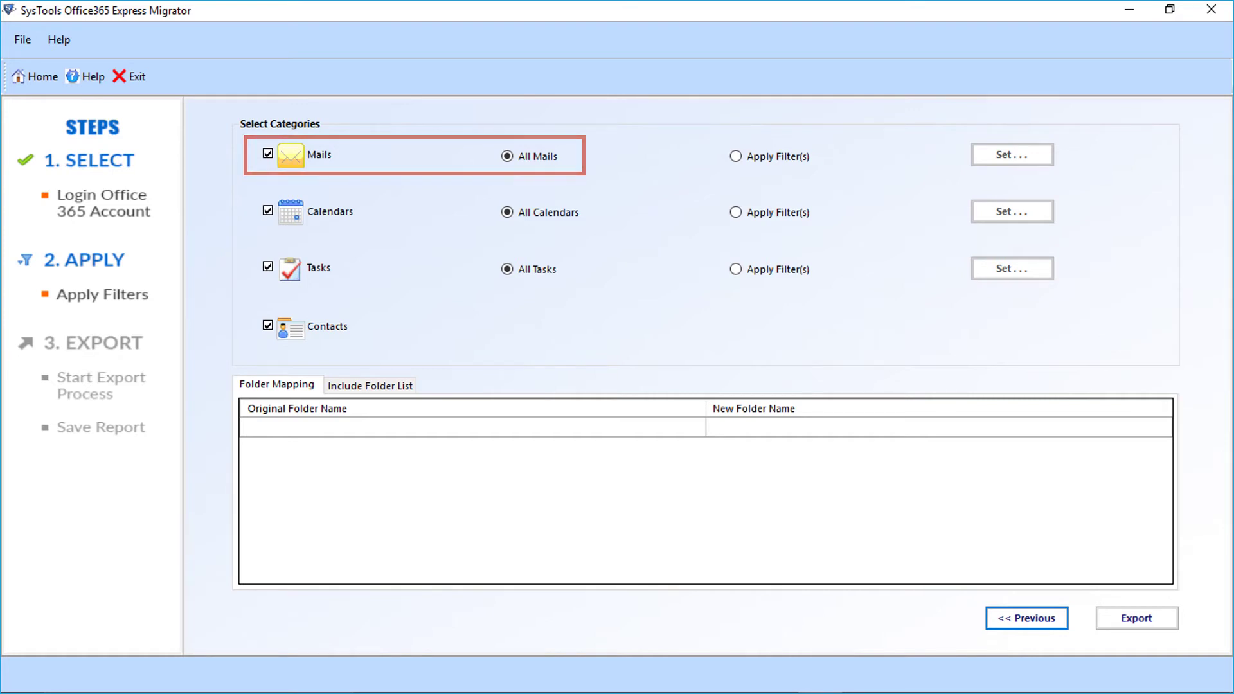
# Filter mails received 08 November 2008 to 25 May 2017, and switch Calendars to Apply Filter(s).
pyautogui.click(735, 156)
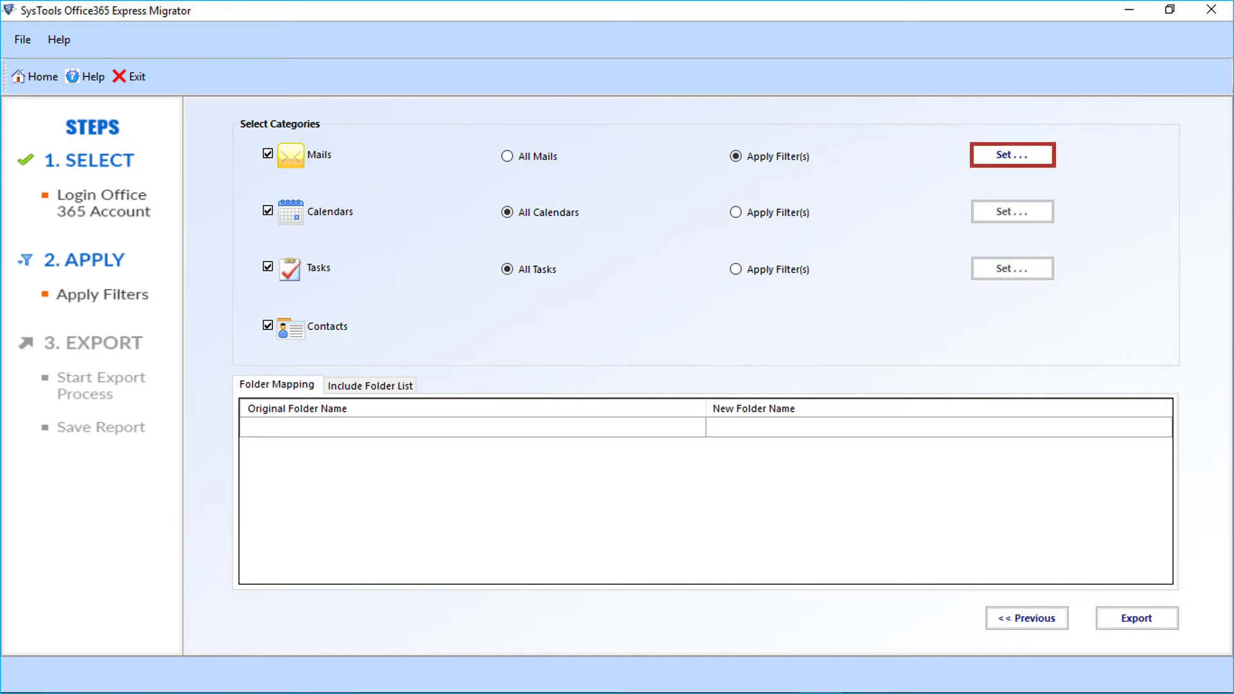
pyautogui.click(1012, 155)
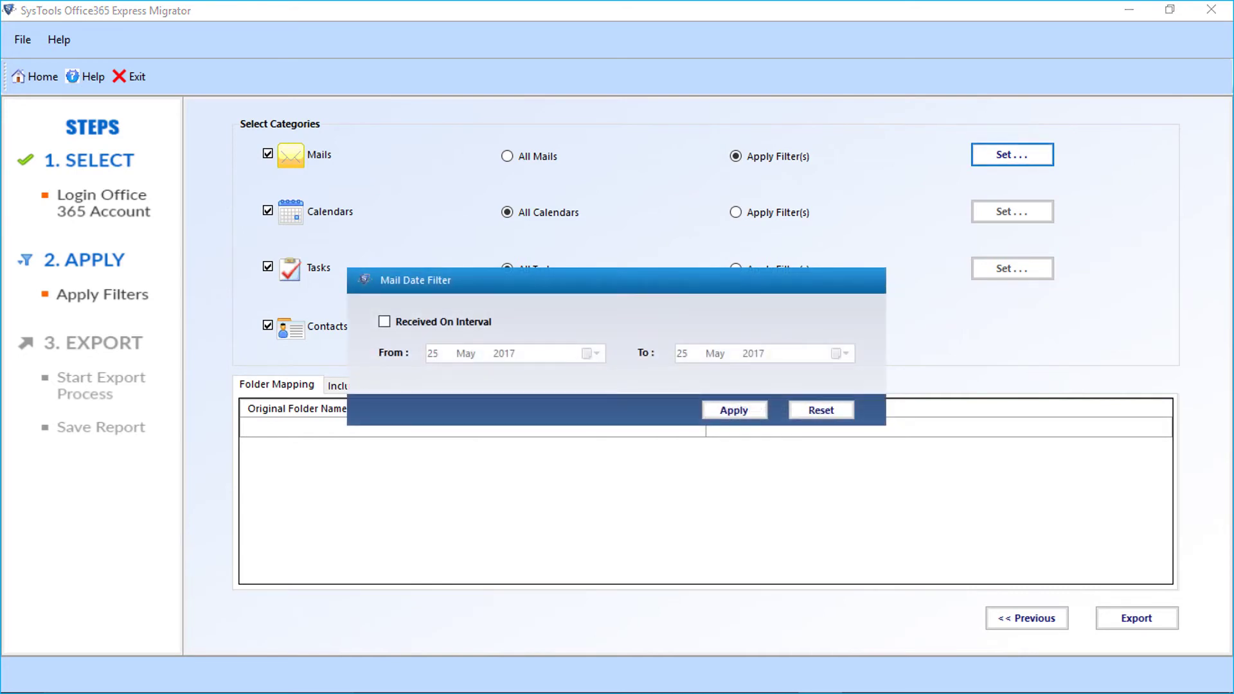
pyautogui.click(384, 322)
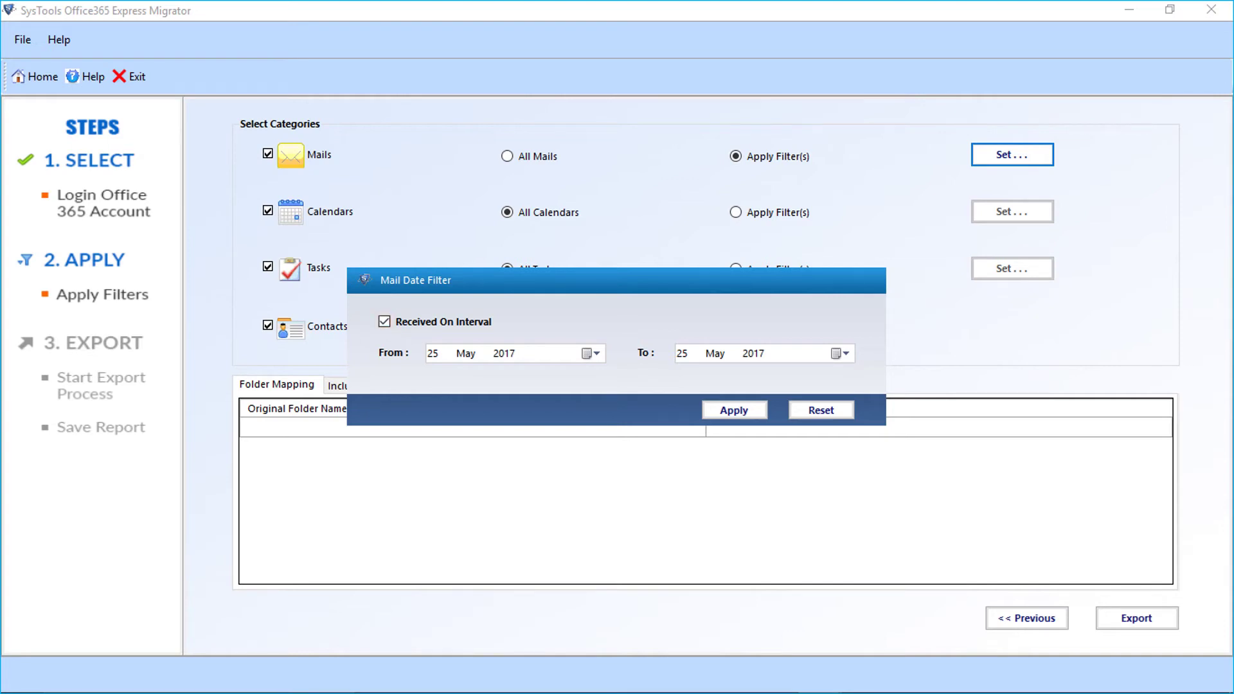
pyautogui.hotkey('alt', 'Down')
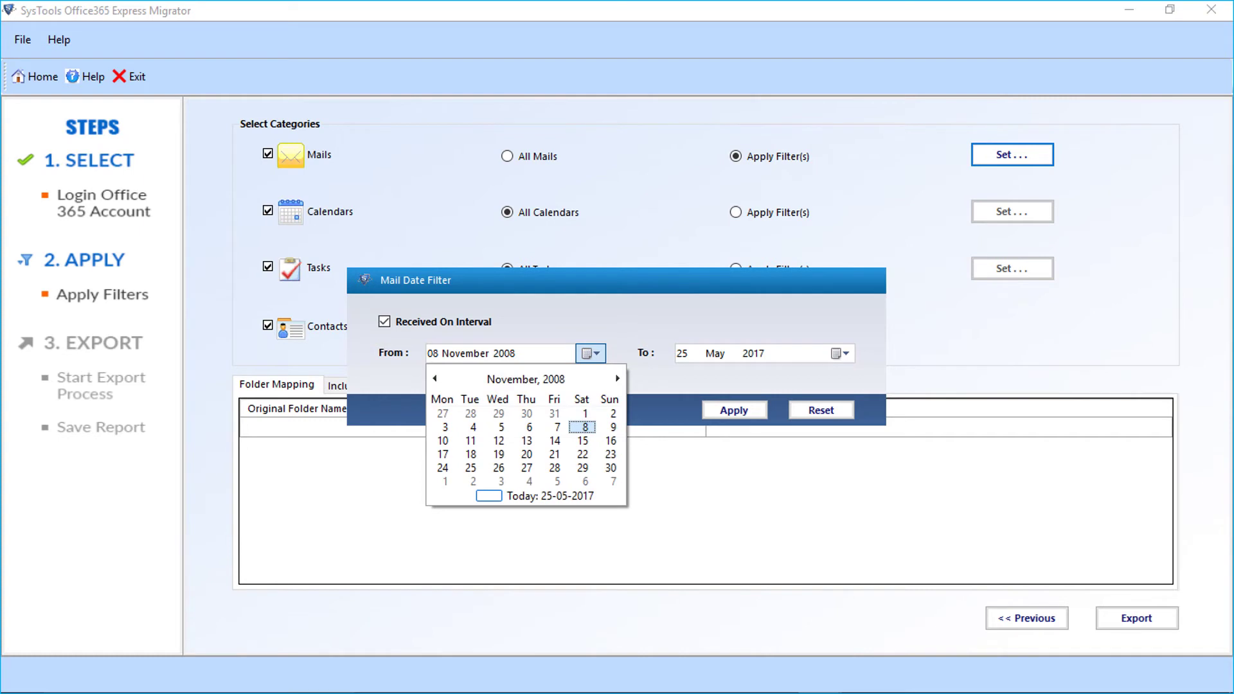
pyautogui.press('Return')
pyautogui.hotkey('alt', 'Down')
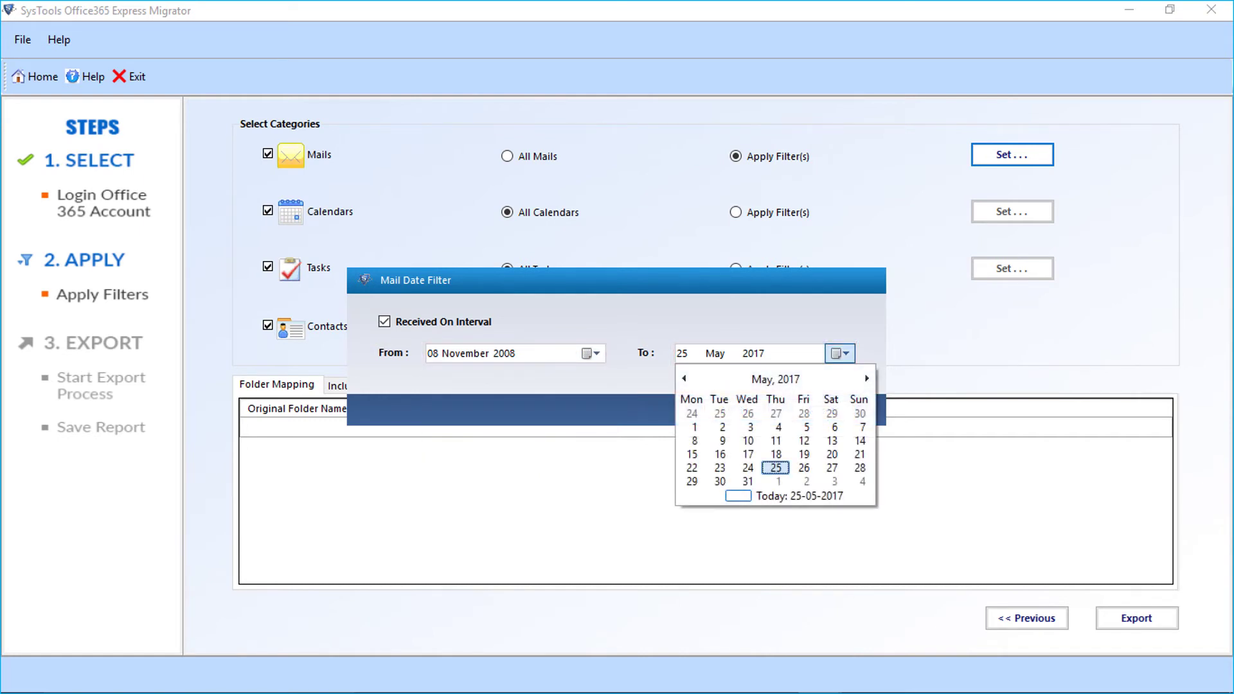
pyautogui.press('Return')
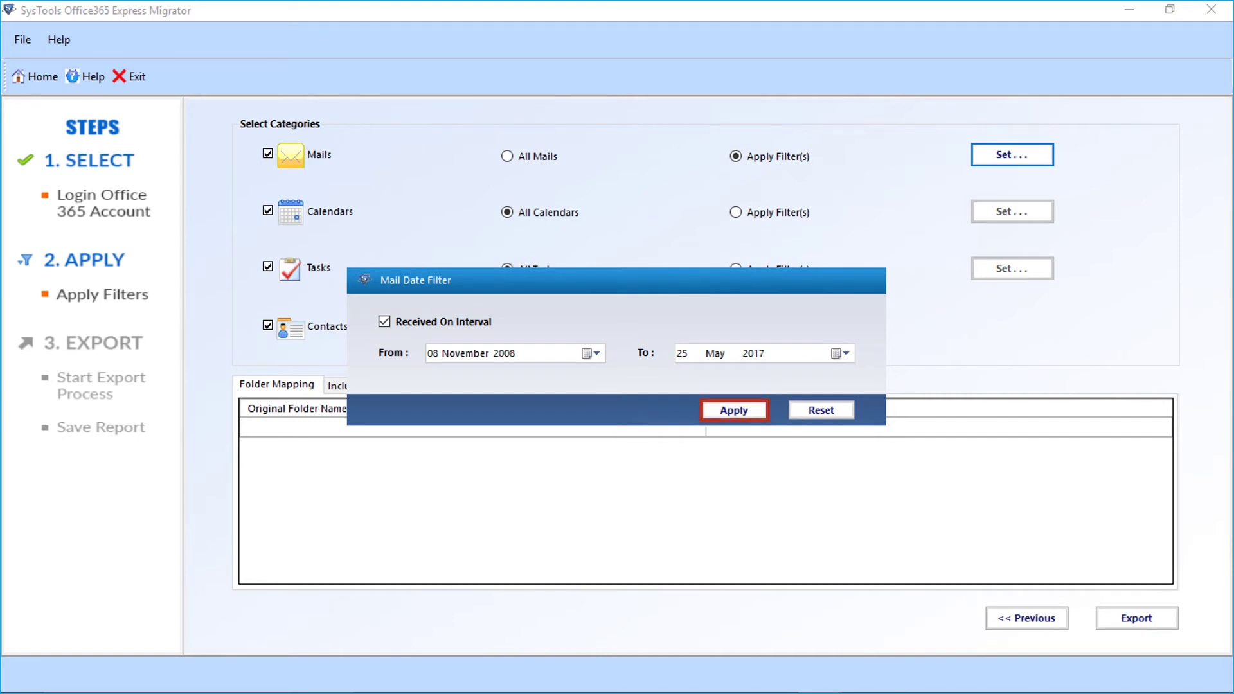
pyautogui.press('Return')
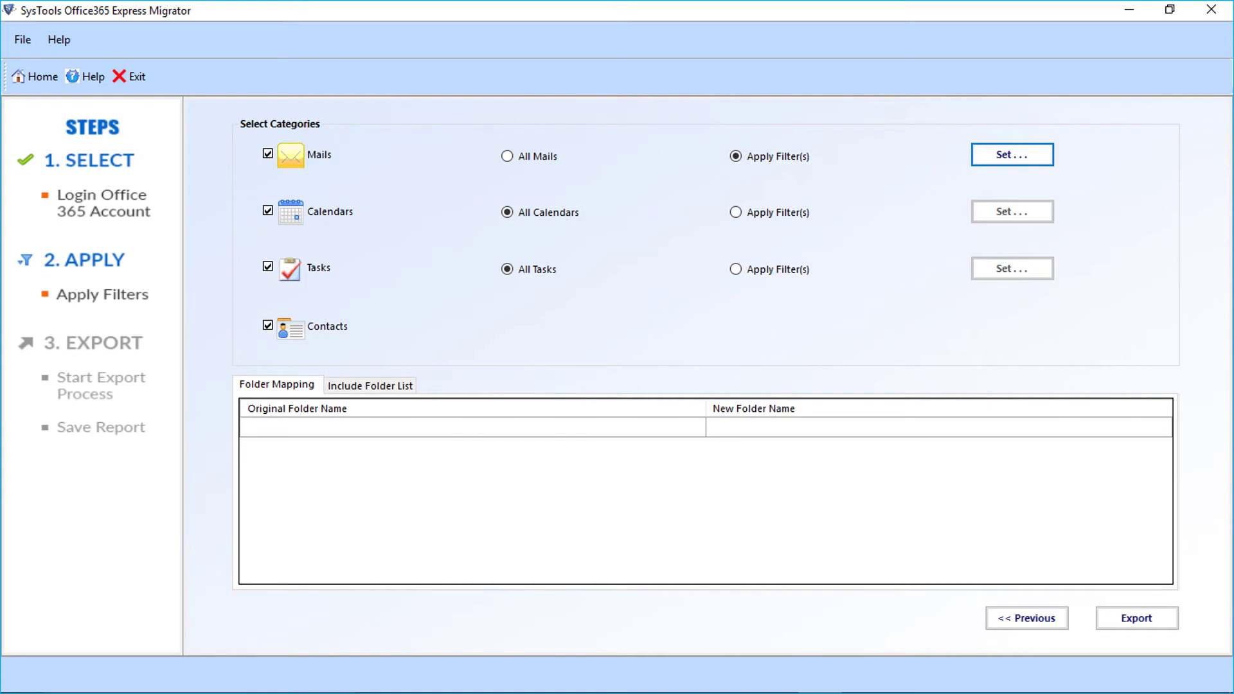
pyautogui.click(735, 212)
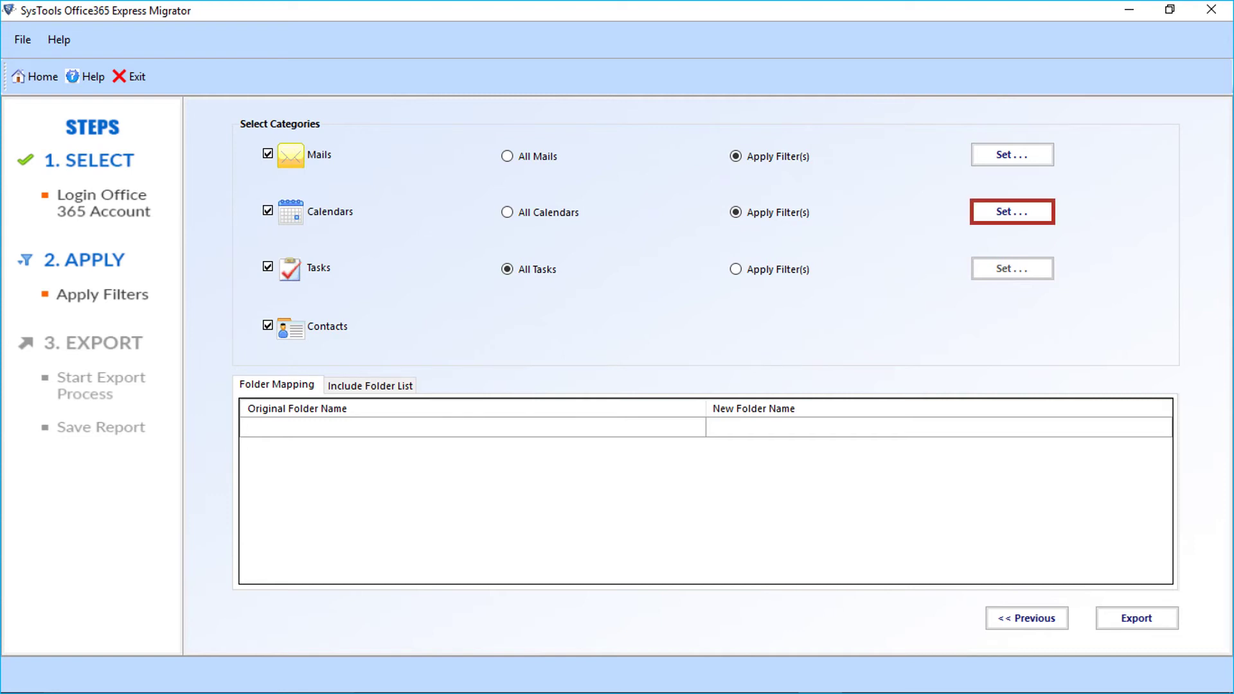
# Apply a calendar Start Date Interval filter from 08 November 2008 to 25 May 2017.
pyautogui.click(1012, 211)
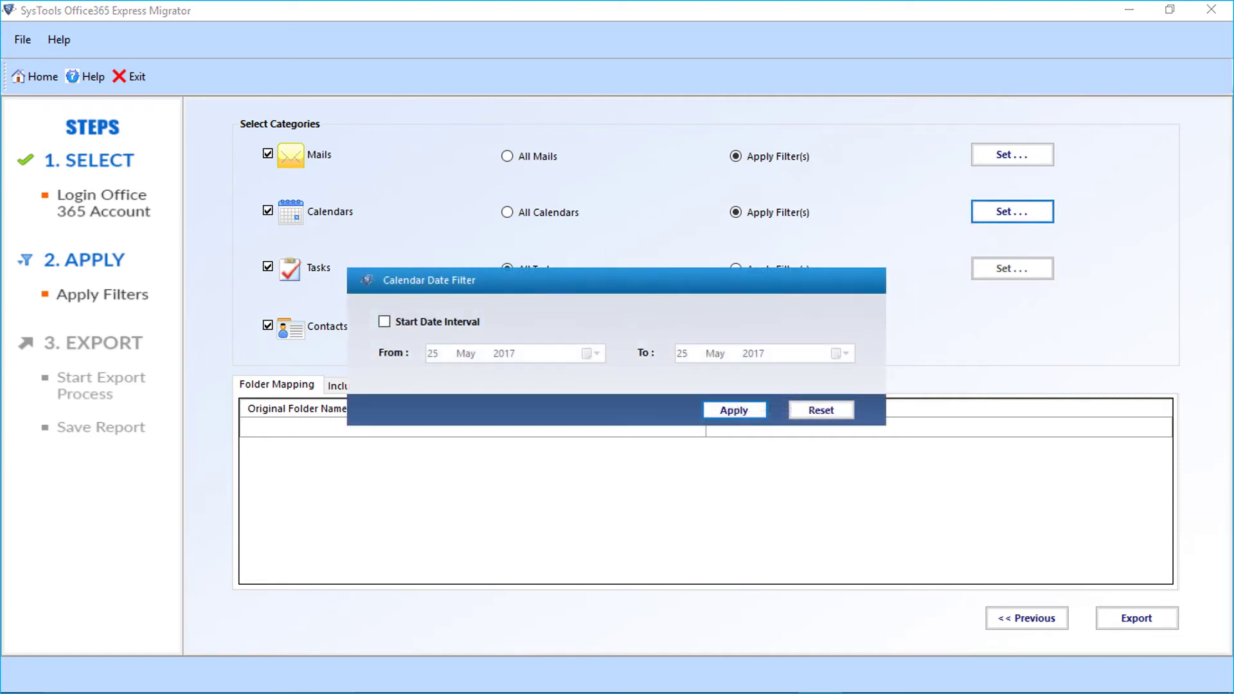
pyautogui.click(384, 321)
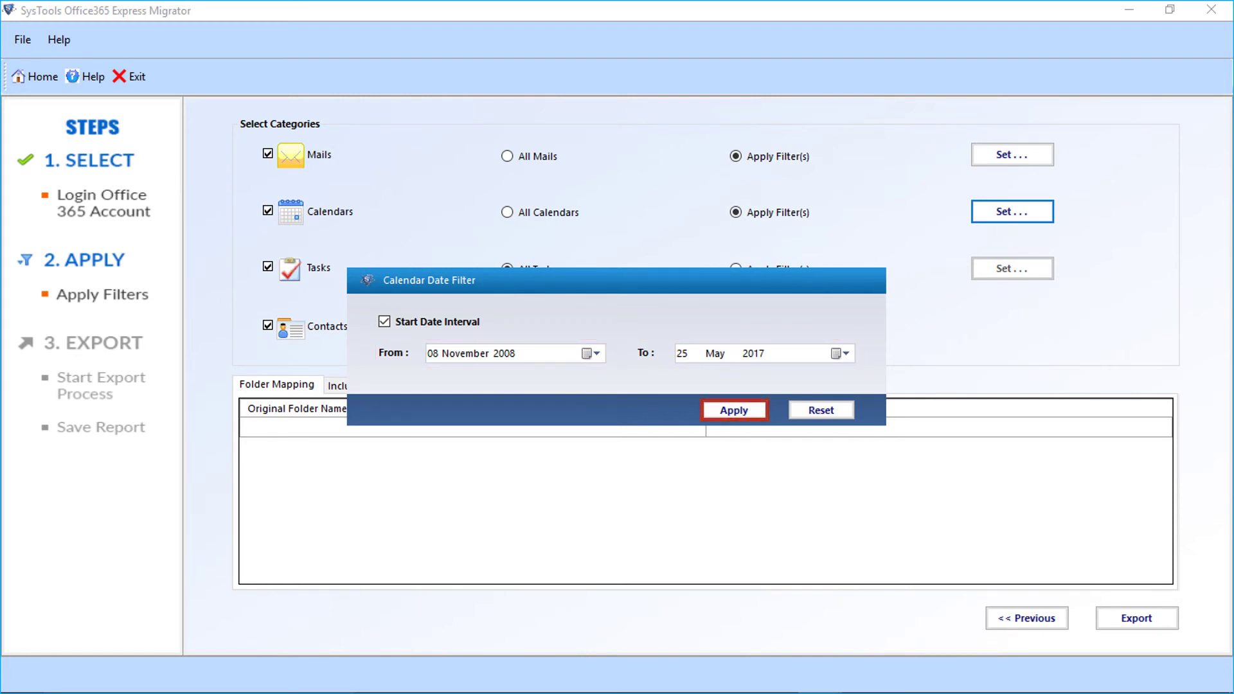
pyautogui.press('Return')
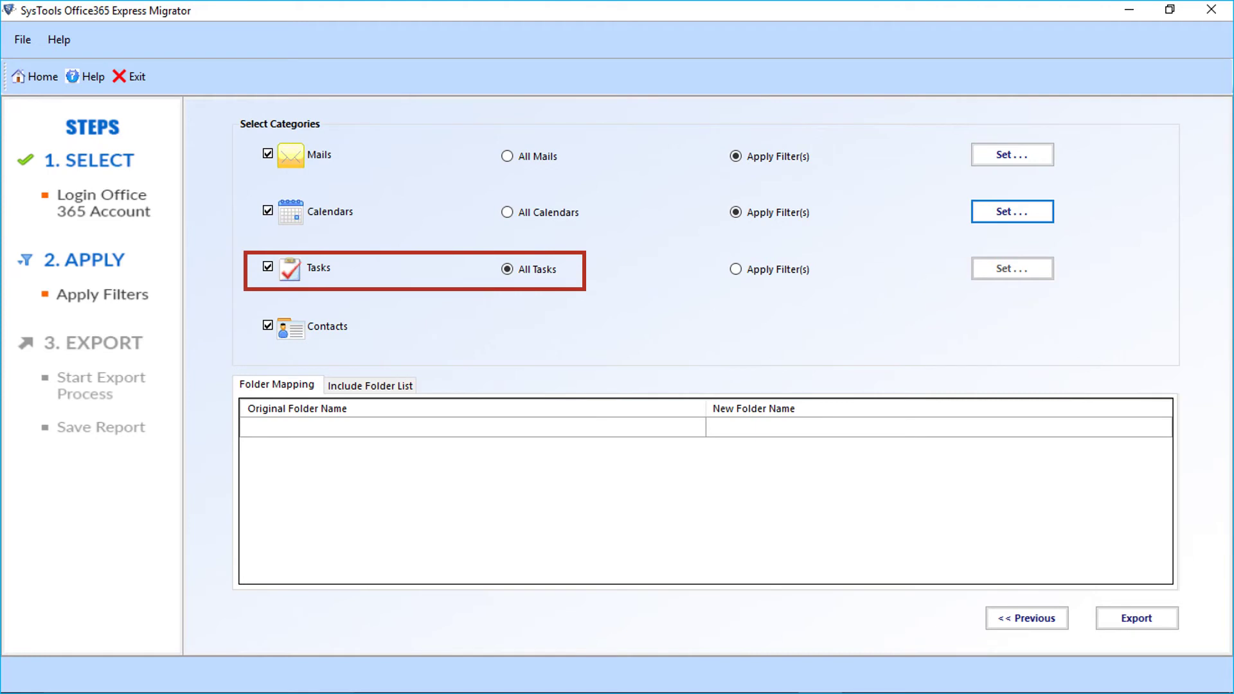
# Switch Tasks to Apply Filter(s) and enable its Start Date Interval from 08 November 2008.
pyautogui.click(735, 269)
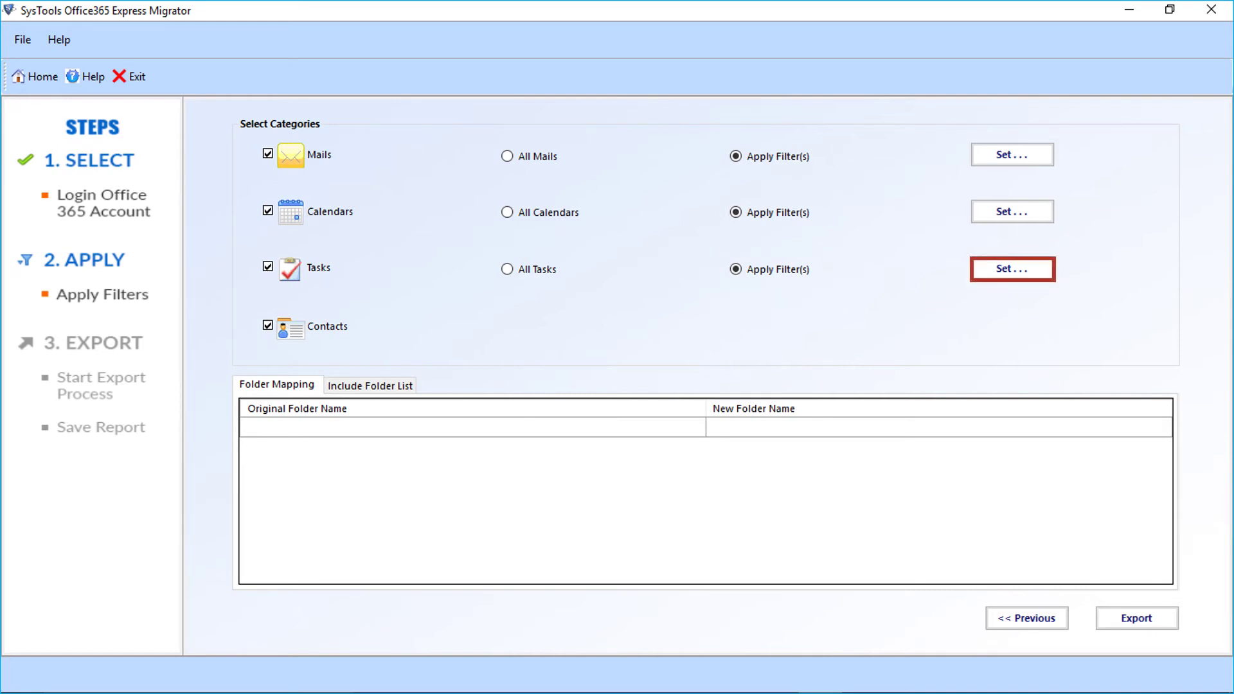
pyautogui.click(1012, 268)
pyautogui.click(380, 325)
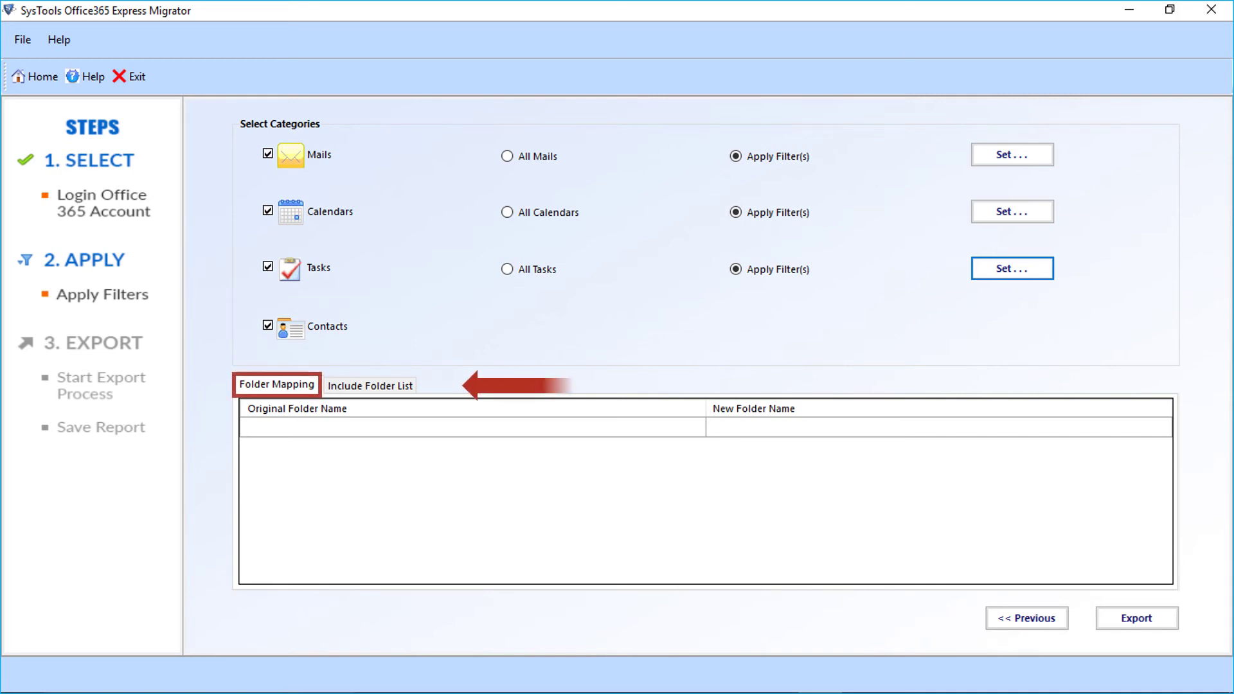
# Map the original folder test1234 to the new folder name test-demo.
pyautogui.click(472, 426)
pyautogui.write('test1234')
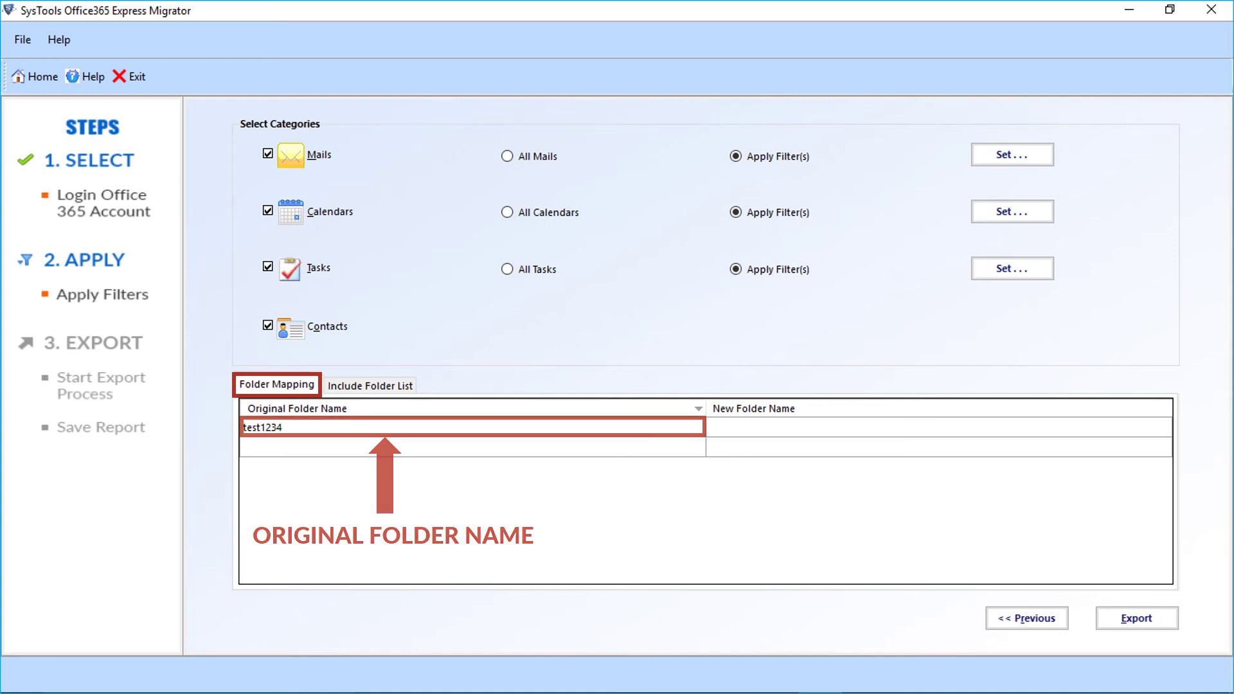
pyautogui.click(938, 427)
pyautogui.write('test-demo')
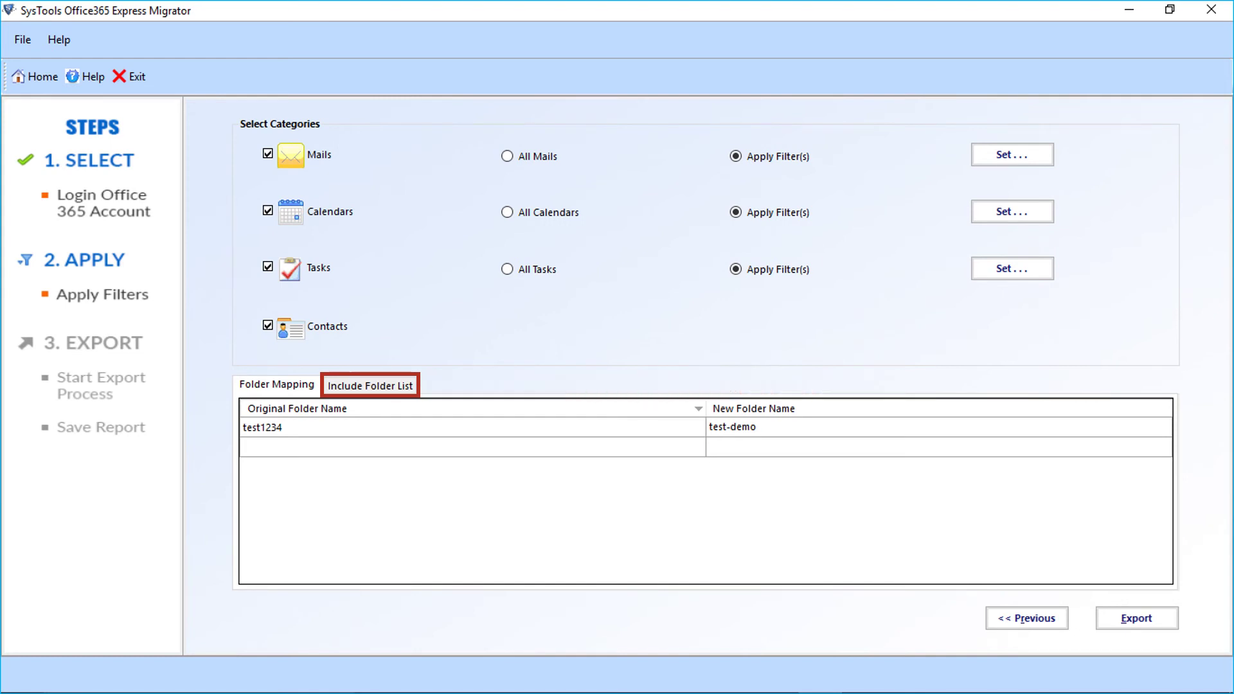
# Include folders Test-Demo and Test-Demo 1 and run the export through to completion.
pyautogui.click(370, 385)
pyautogui.write('Test-Demo')
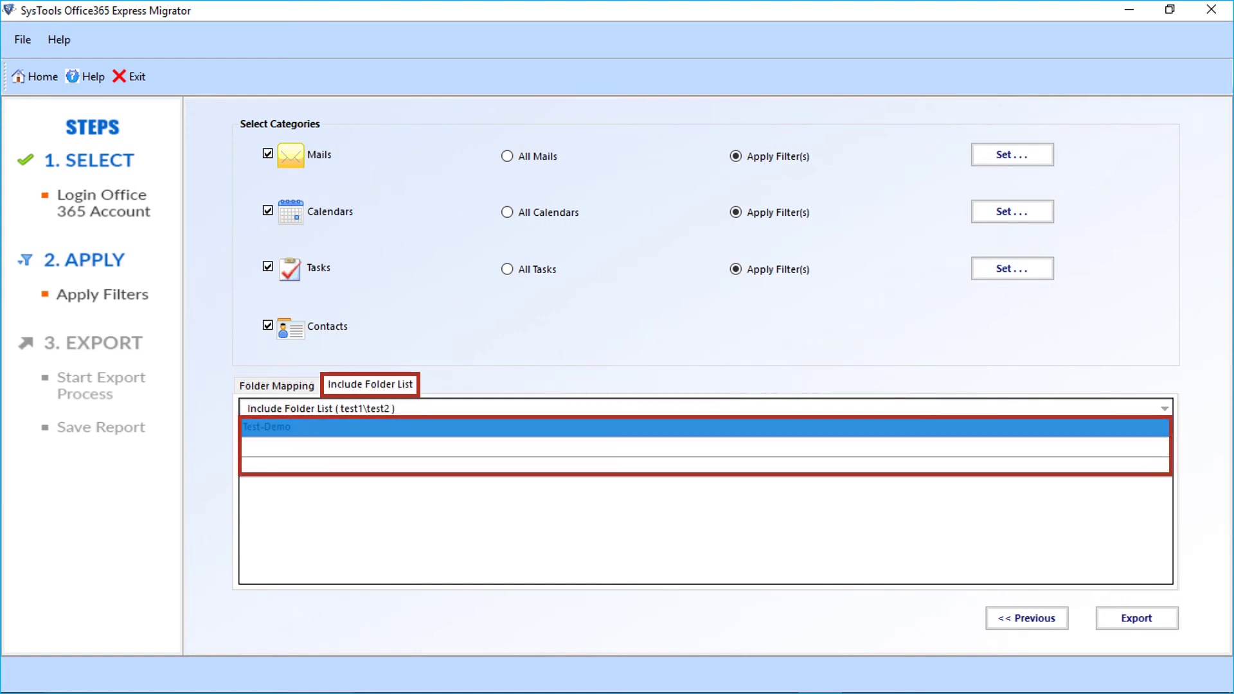
pyautogui.press('Return')
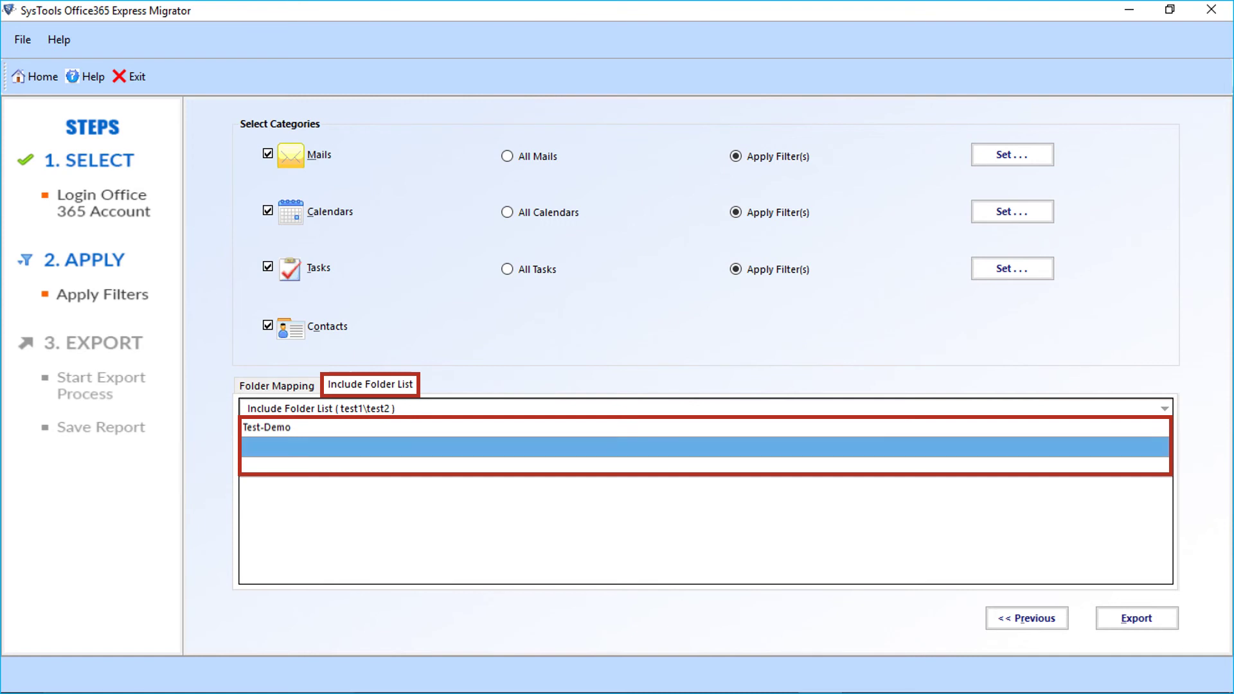
pyautogui.write('Test-Demo 1')
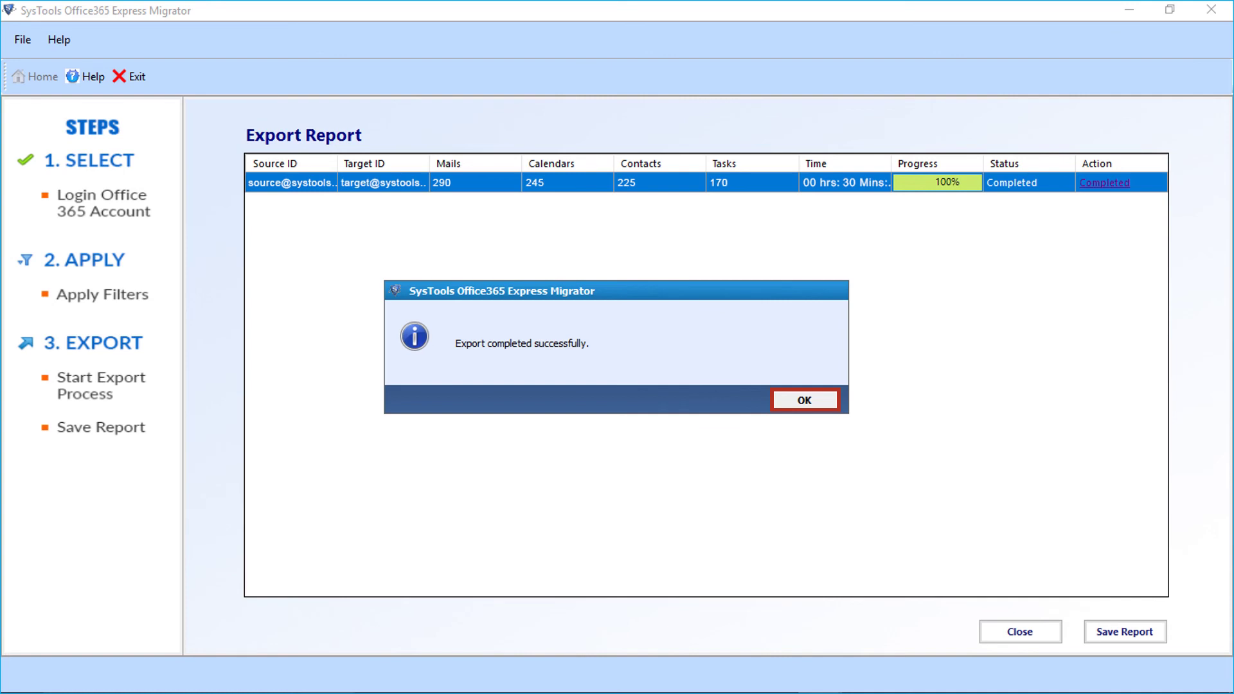
pyautogui.press('Return')
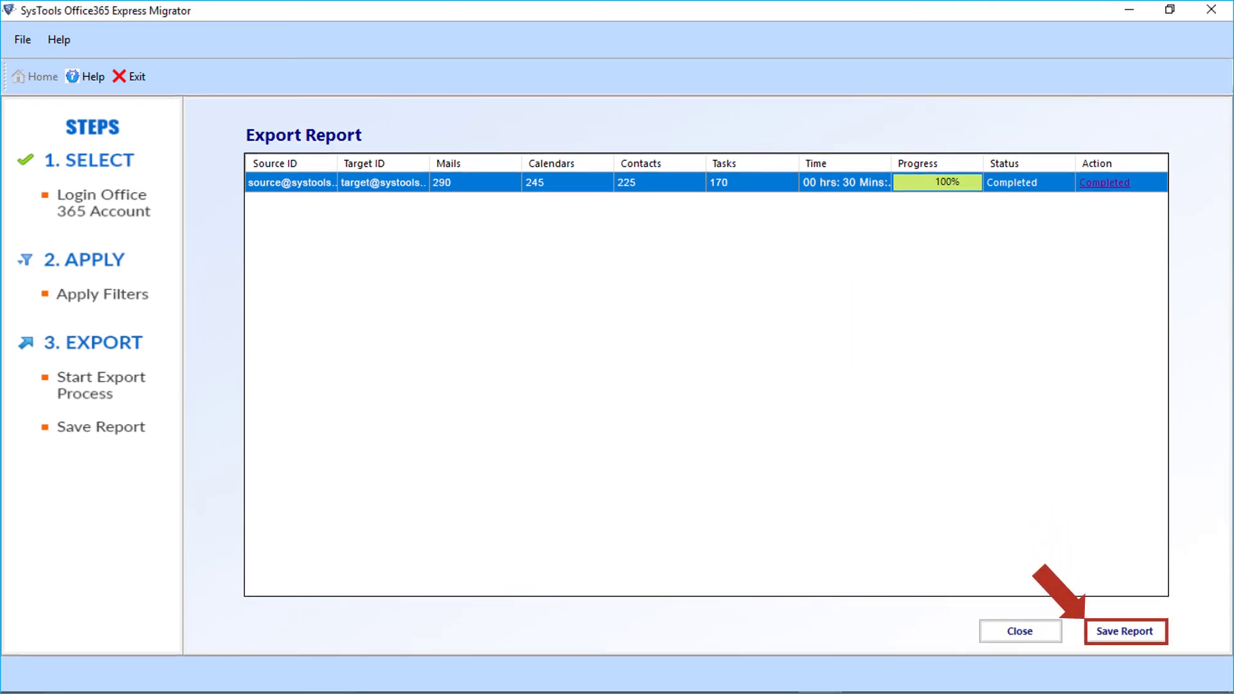
# Save the export report as output CSV, then select Without Impersonation on the login step.
pyautogui.press('Return')
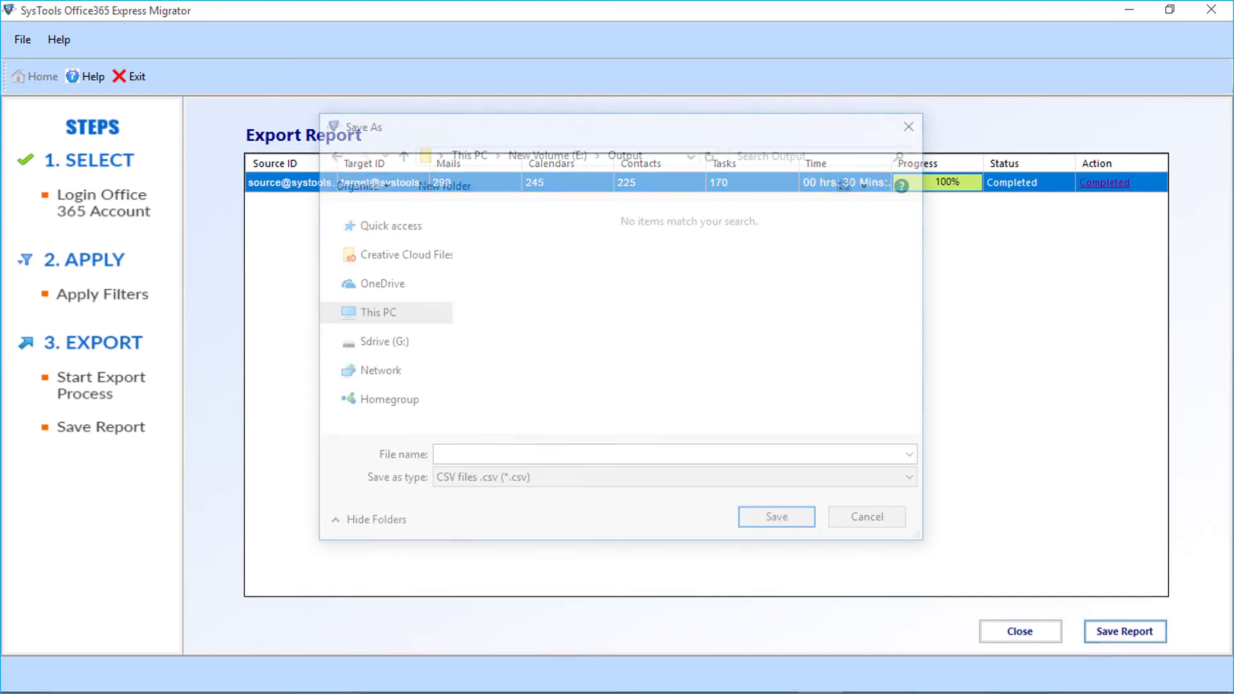
pyautogui.write('output')
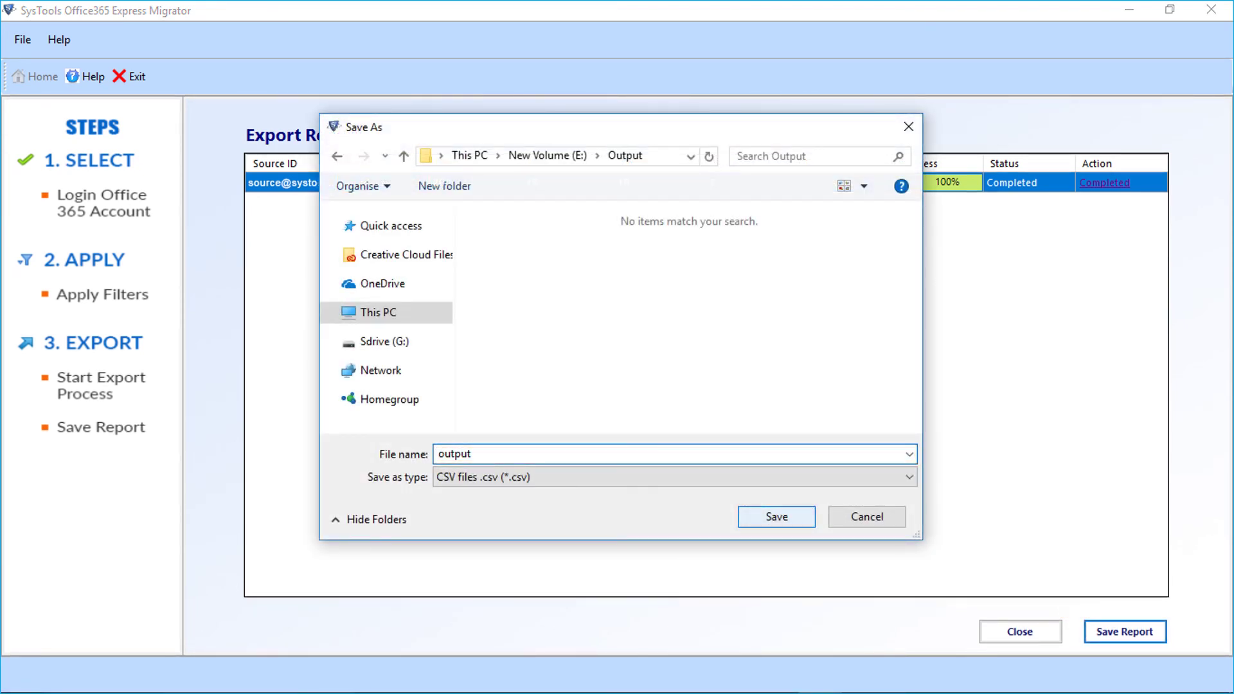
pyautogui.press('Return')
pyautogui.press('Return')
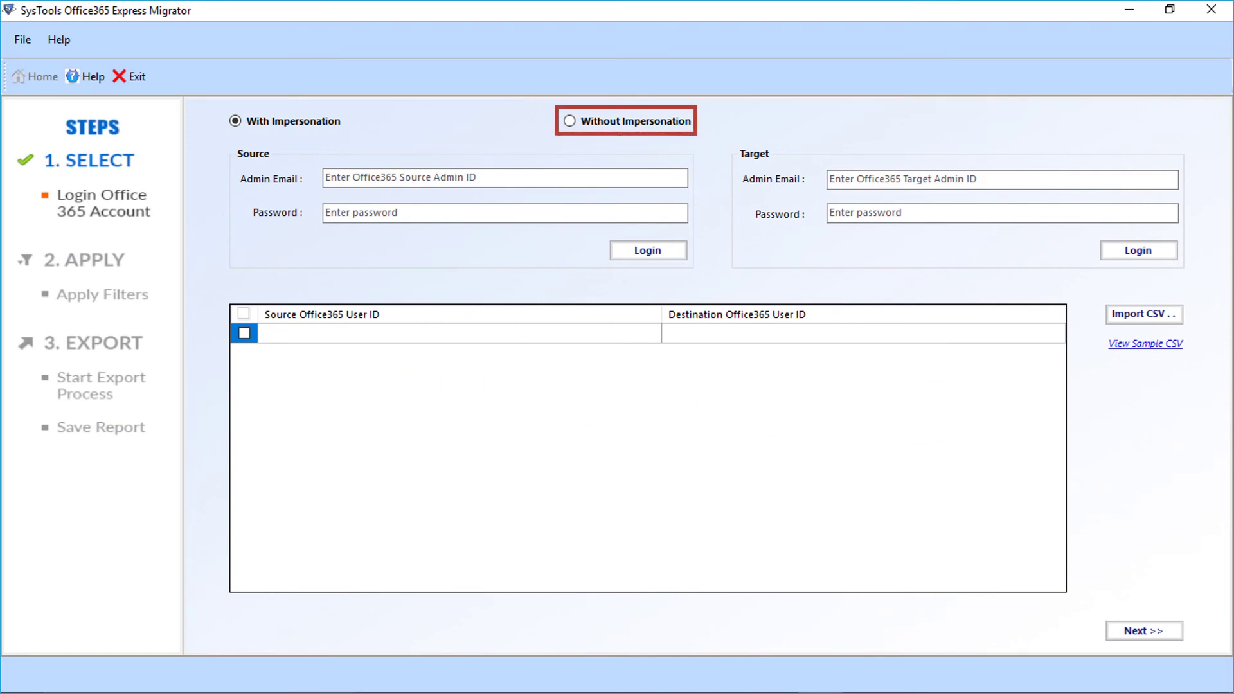
pyautogui.click(570, 121)
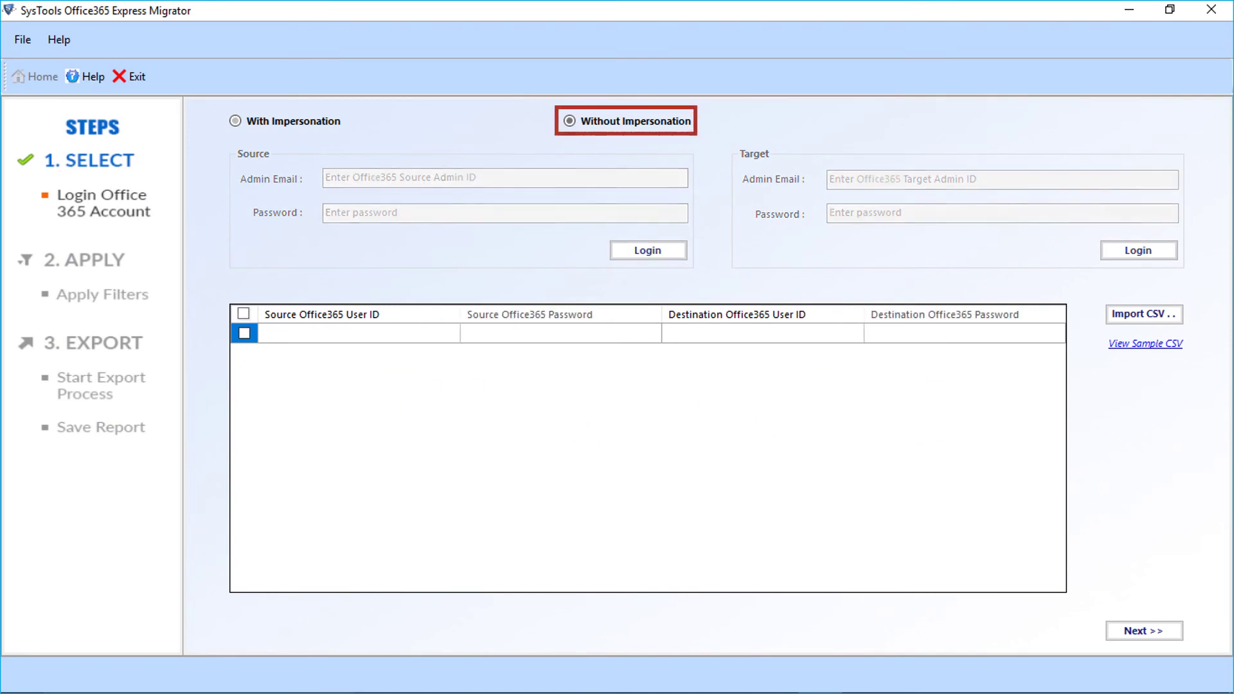